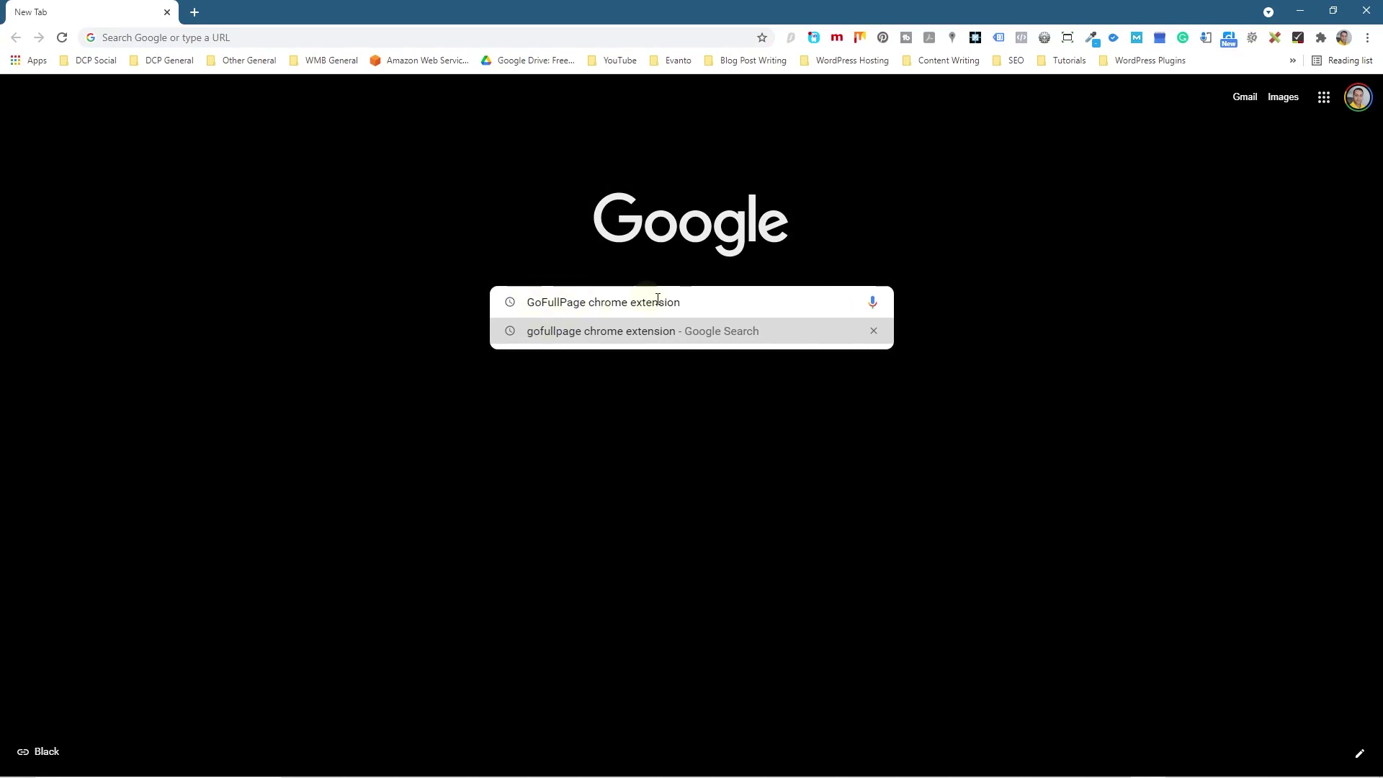
Step: Search for GoFullPage, open its Chrome Web Store listing and start adding it to Chrome
key("Return")
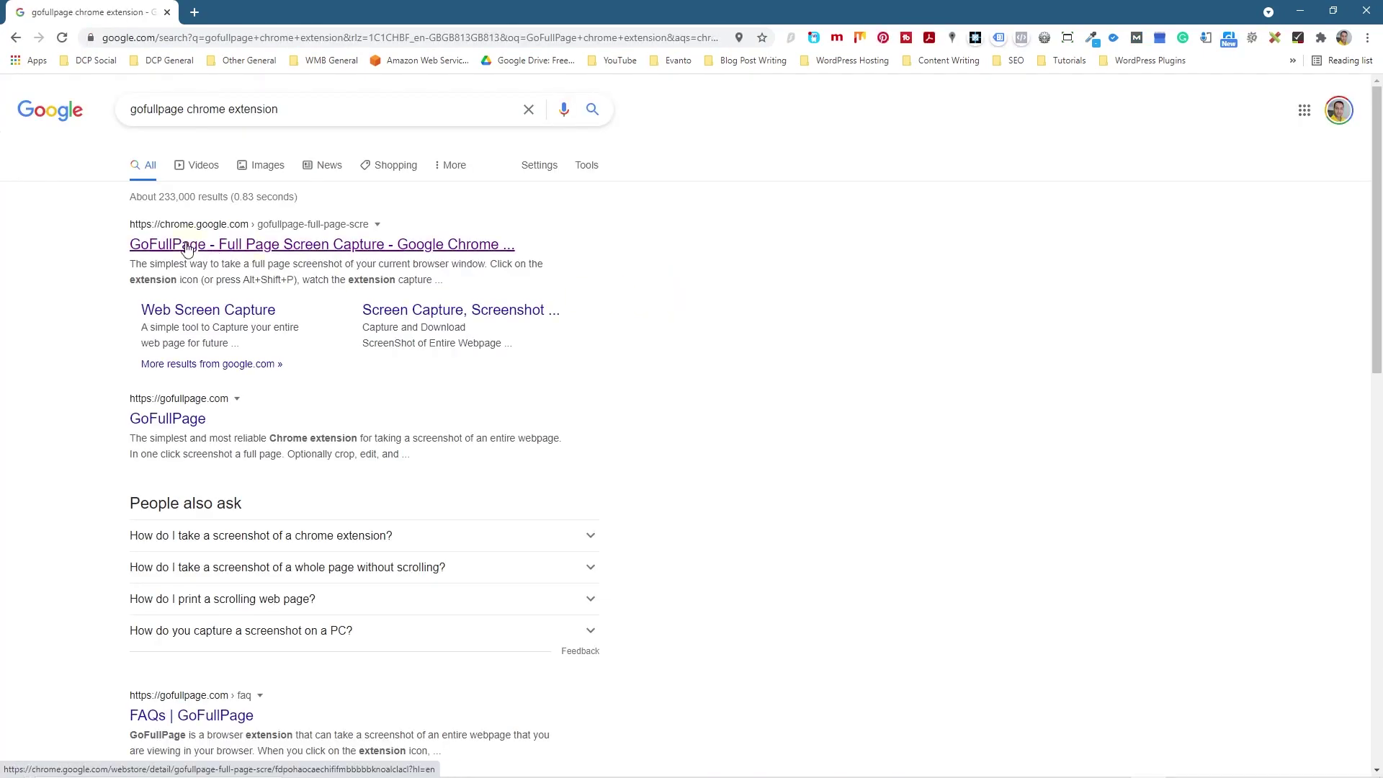
left_click(314, 245)
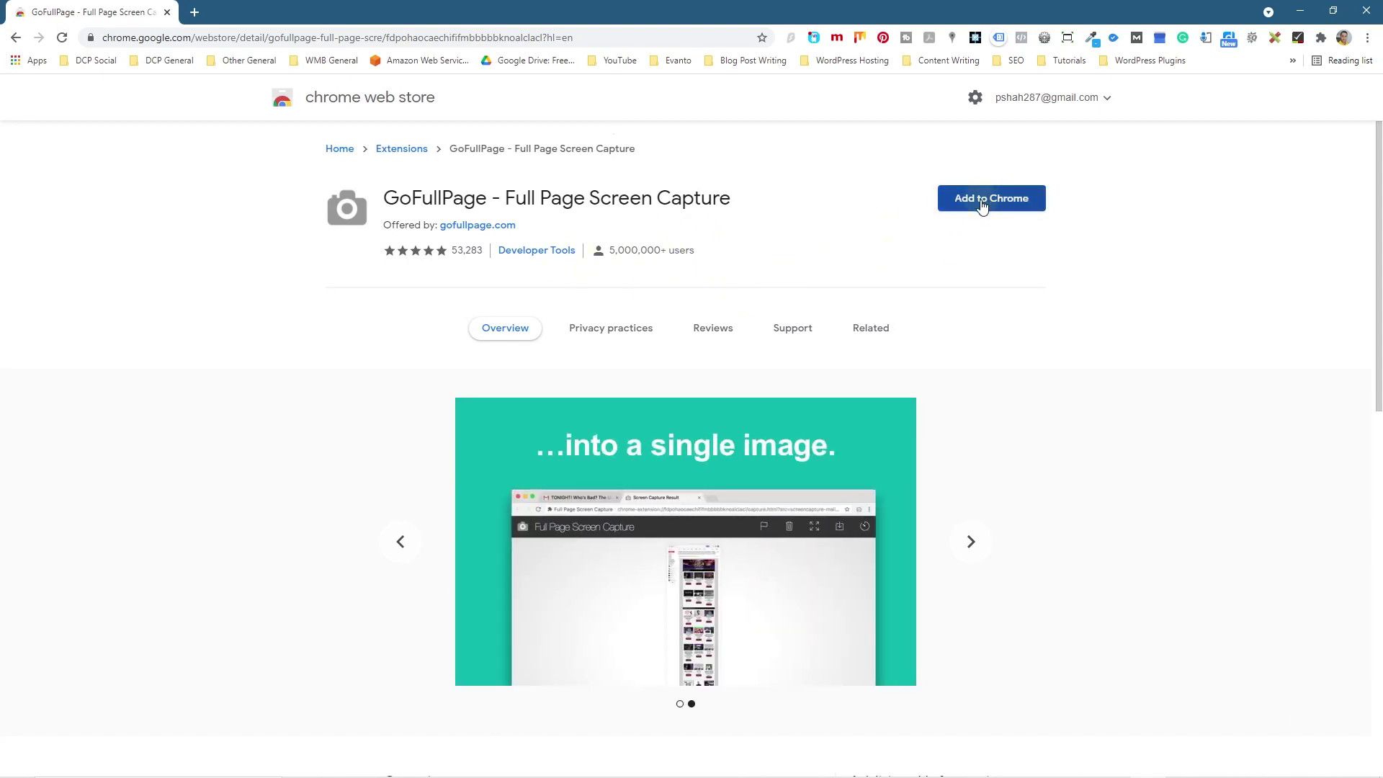
left_click(981, 205)
Step: Confirm adding the GoFullPage extension and pin it to the Chrome toolbar
left_click(700, 109)
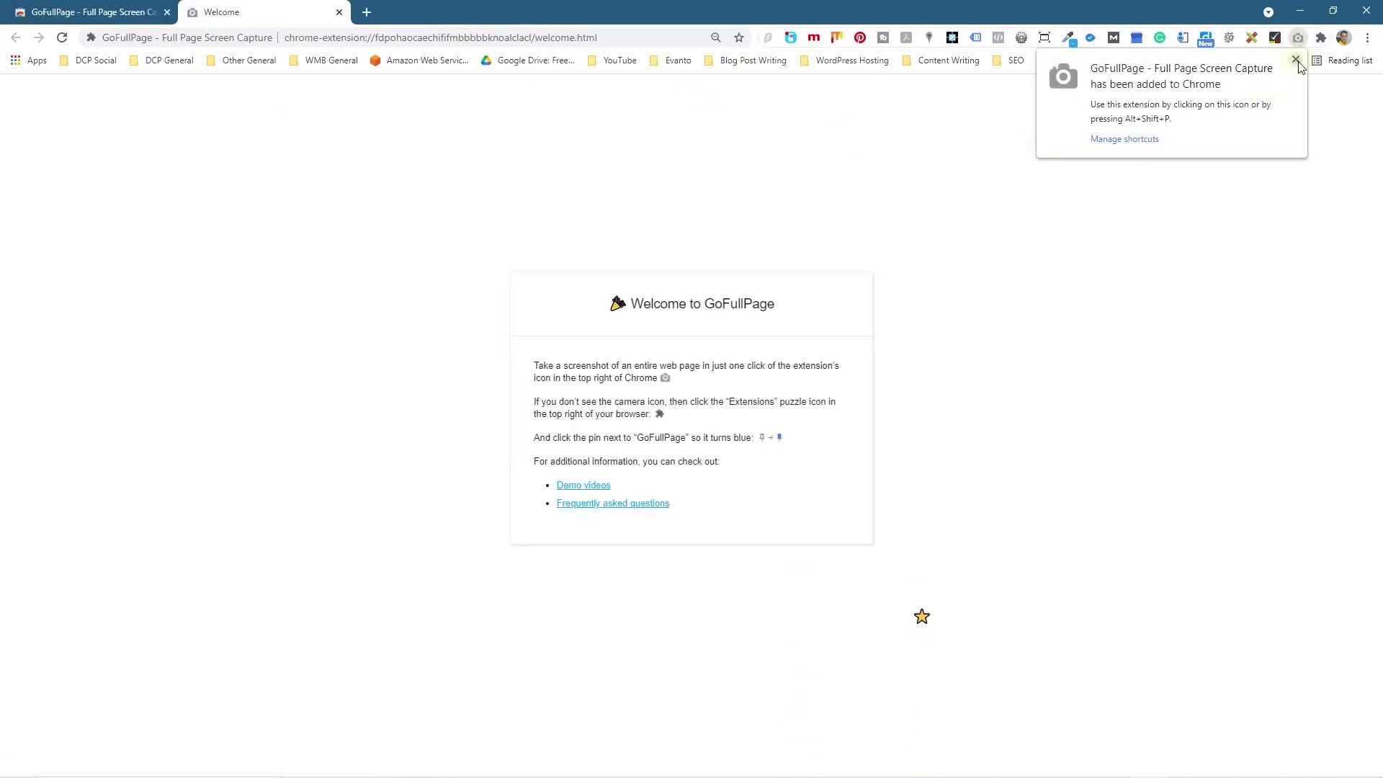
left_click(1296, 60)
left_click(1319, 39)
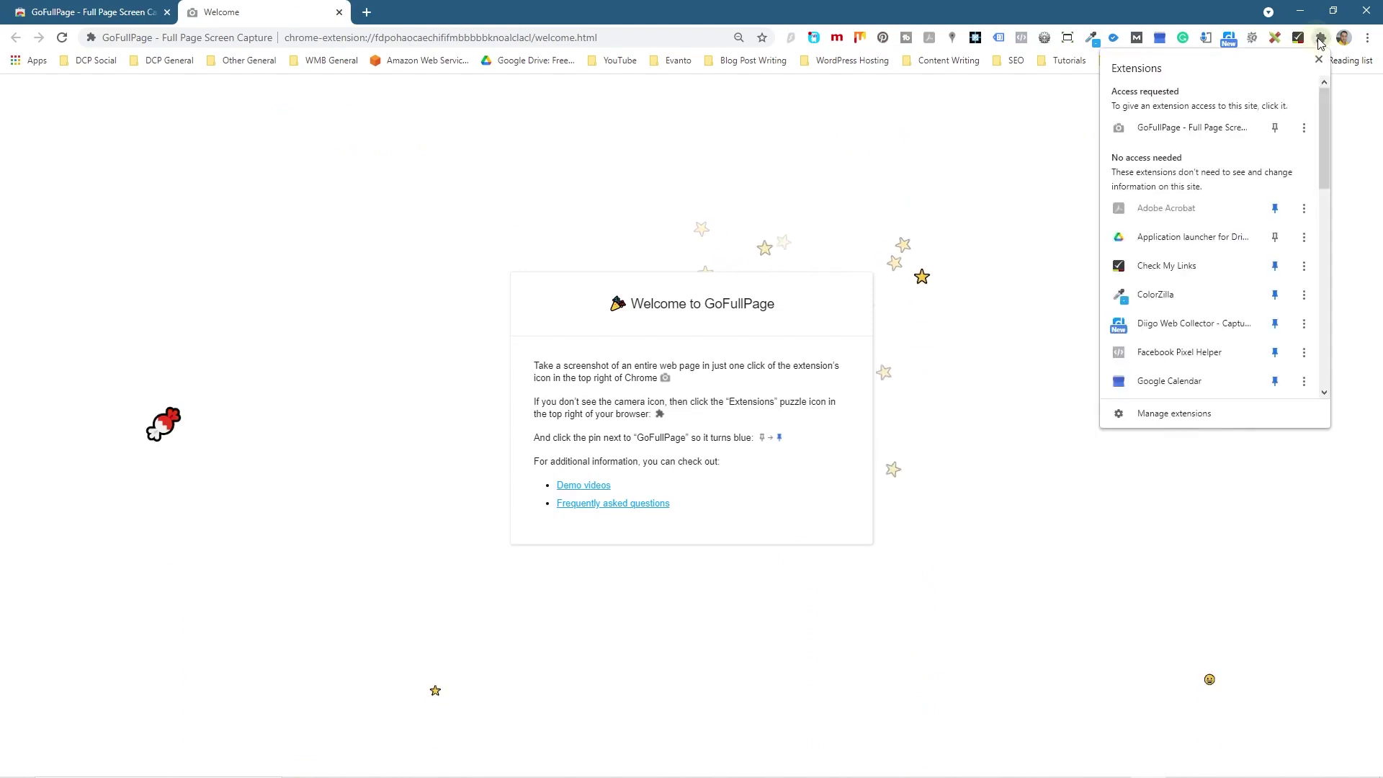
left_click(1274, 127)
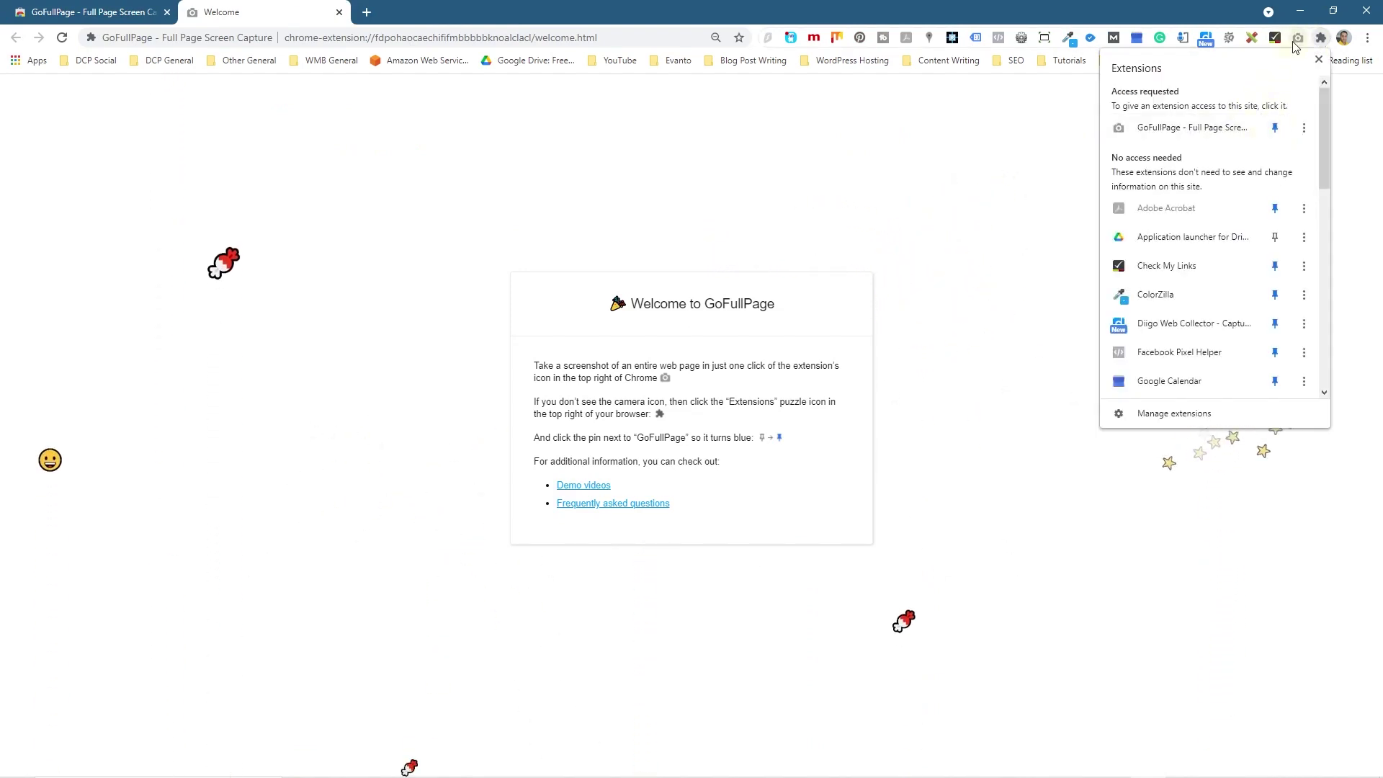
left_click(987, 145)
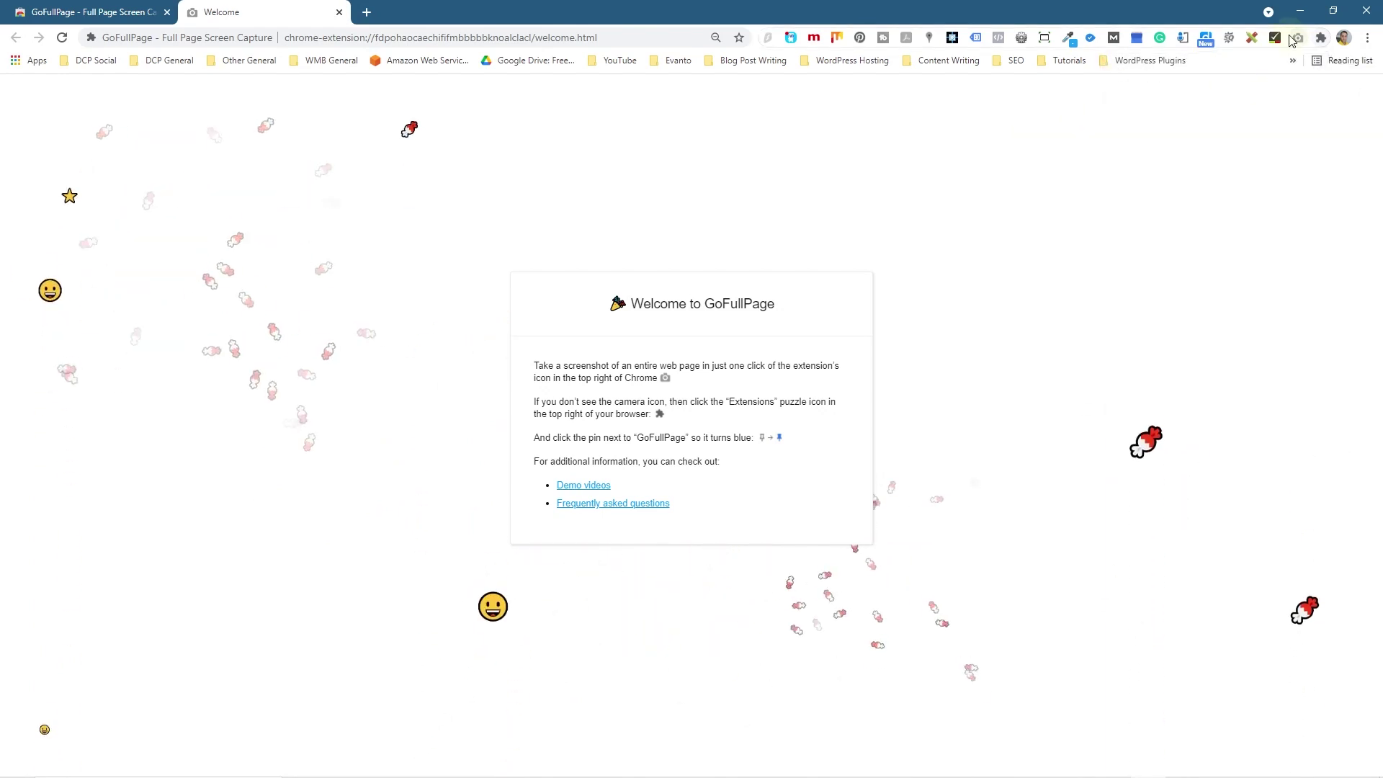
Step: Close the GoFullPage welcome tab and load dcpweb.co.uk in the address bar
left_click(339, 13)
left_click(357, 38)
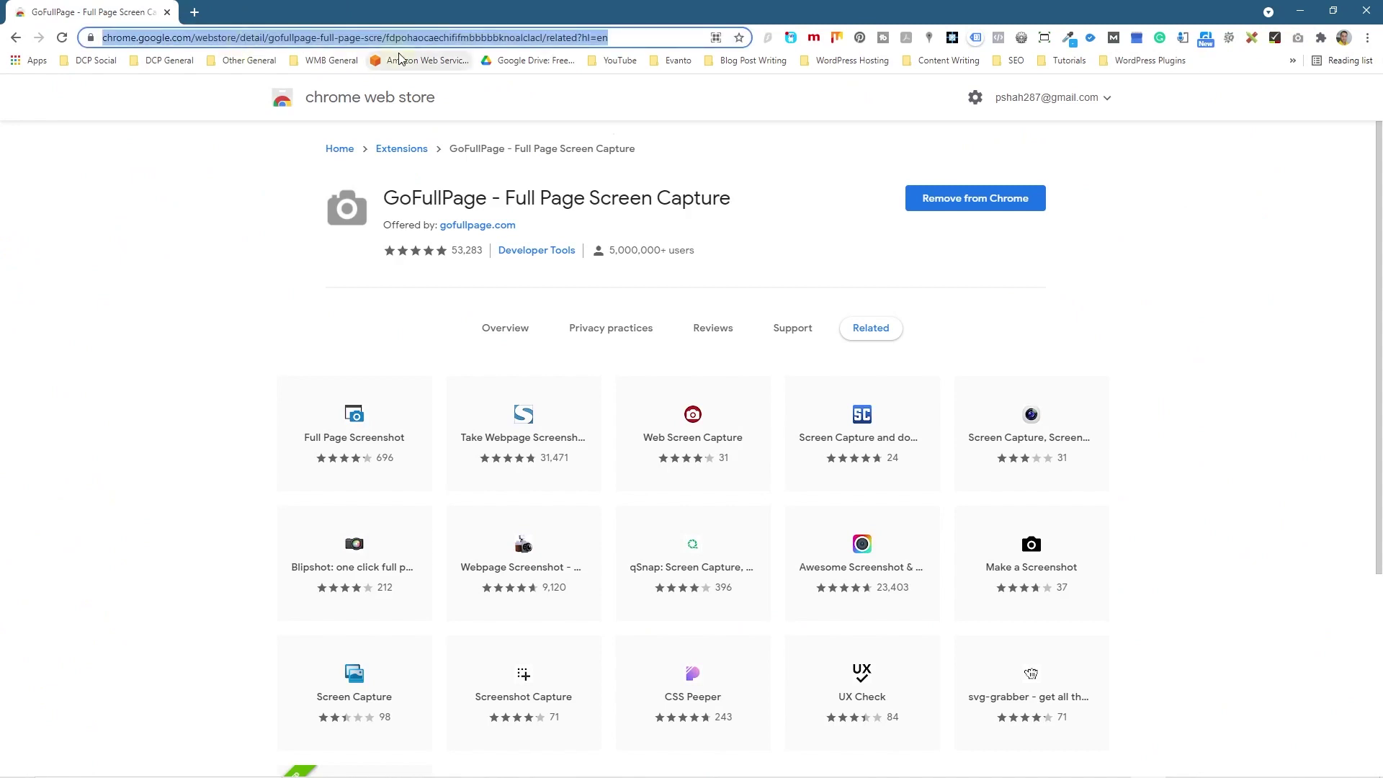
type("dcpweb.co.uk")
left_click(399, 57)
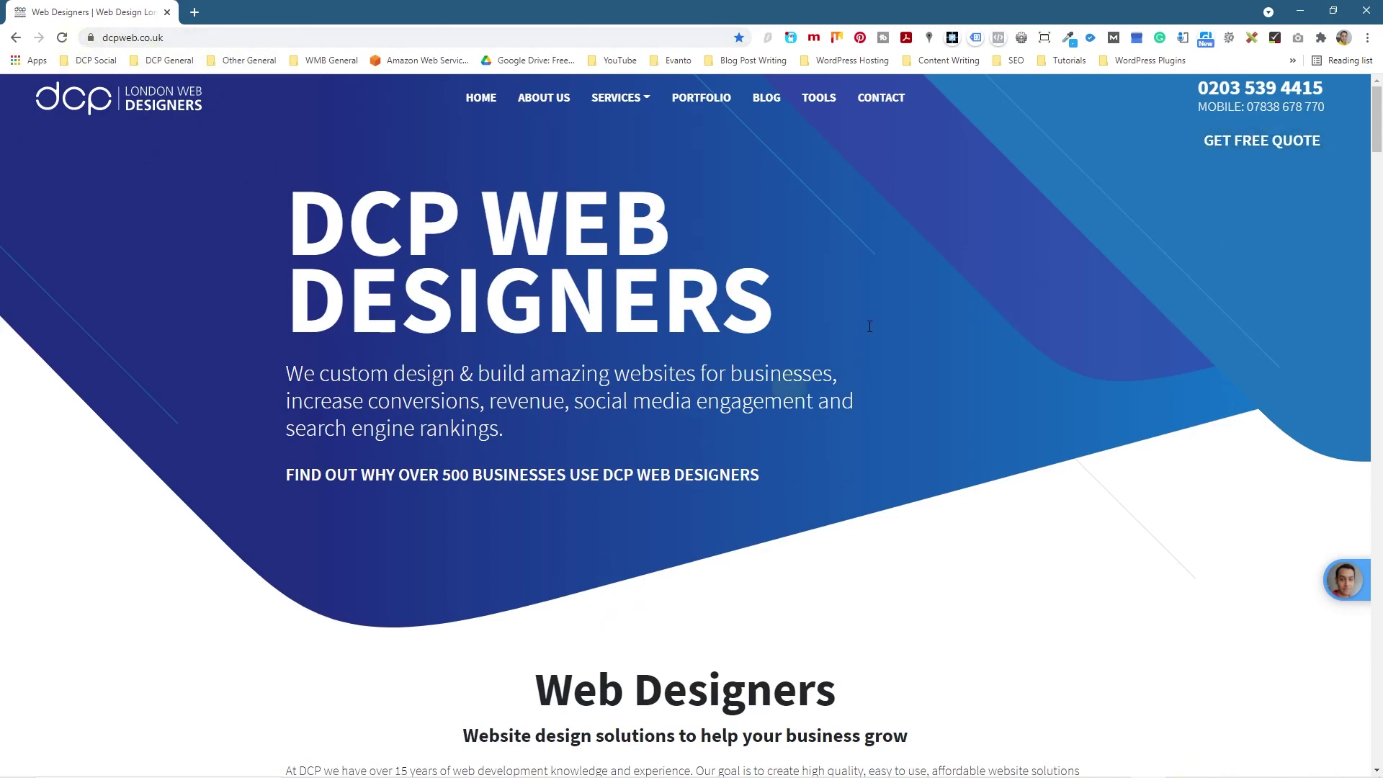
scroll(1360, 191, "down", 8)
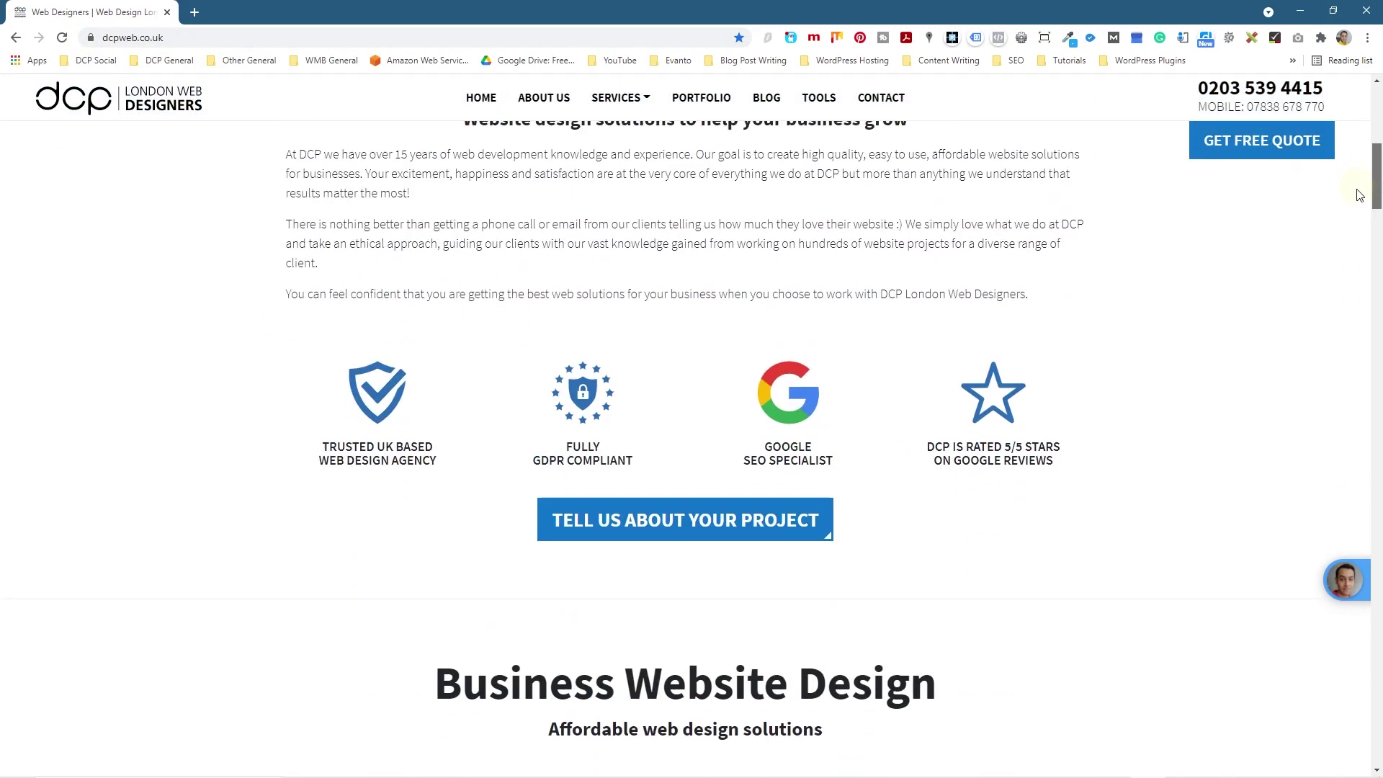
scroll(1358, 193, "up", 1)
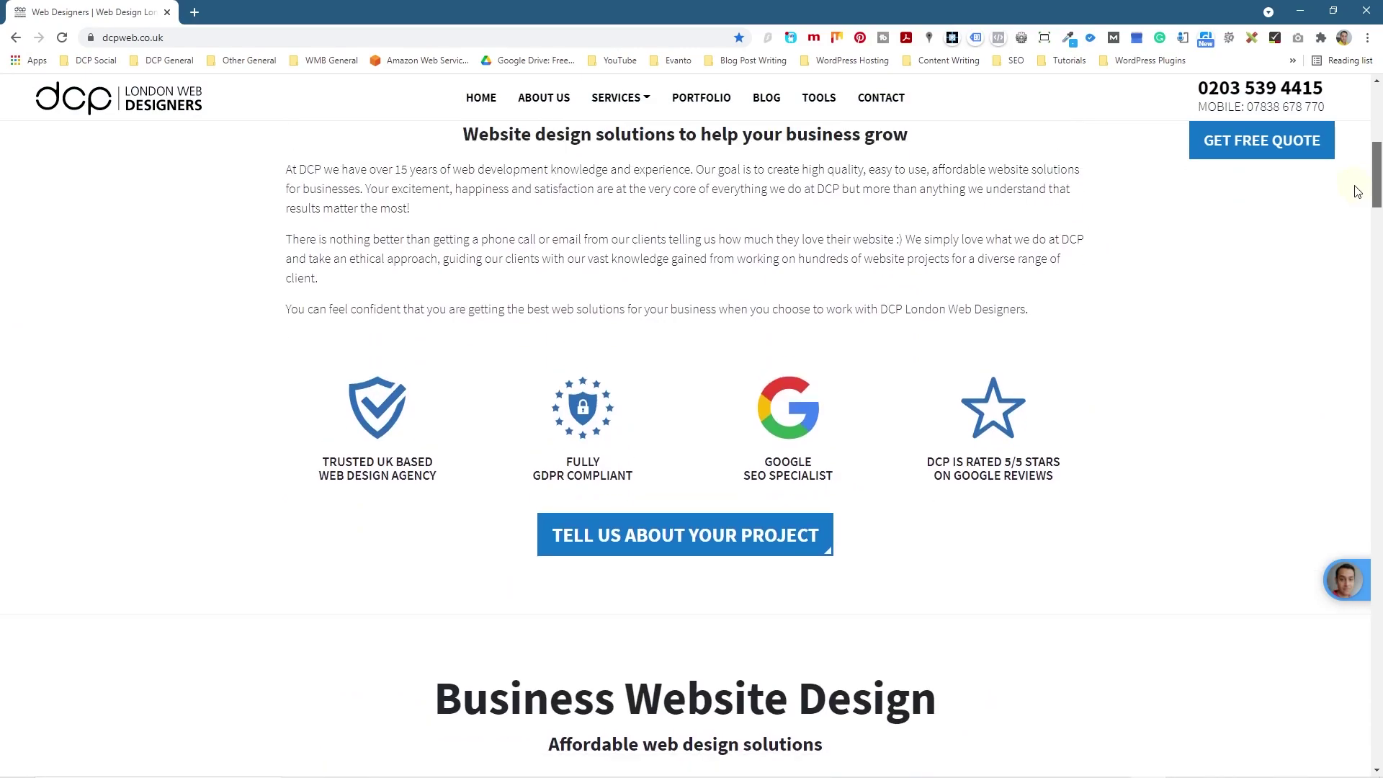
scroll(1357, 190, "down", 20)
scroll(1325, 576, "down", 12)
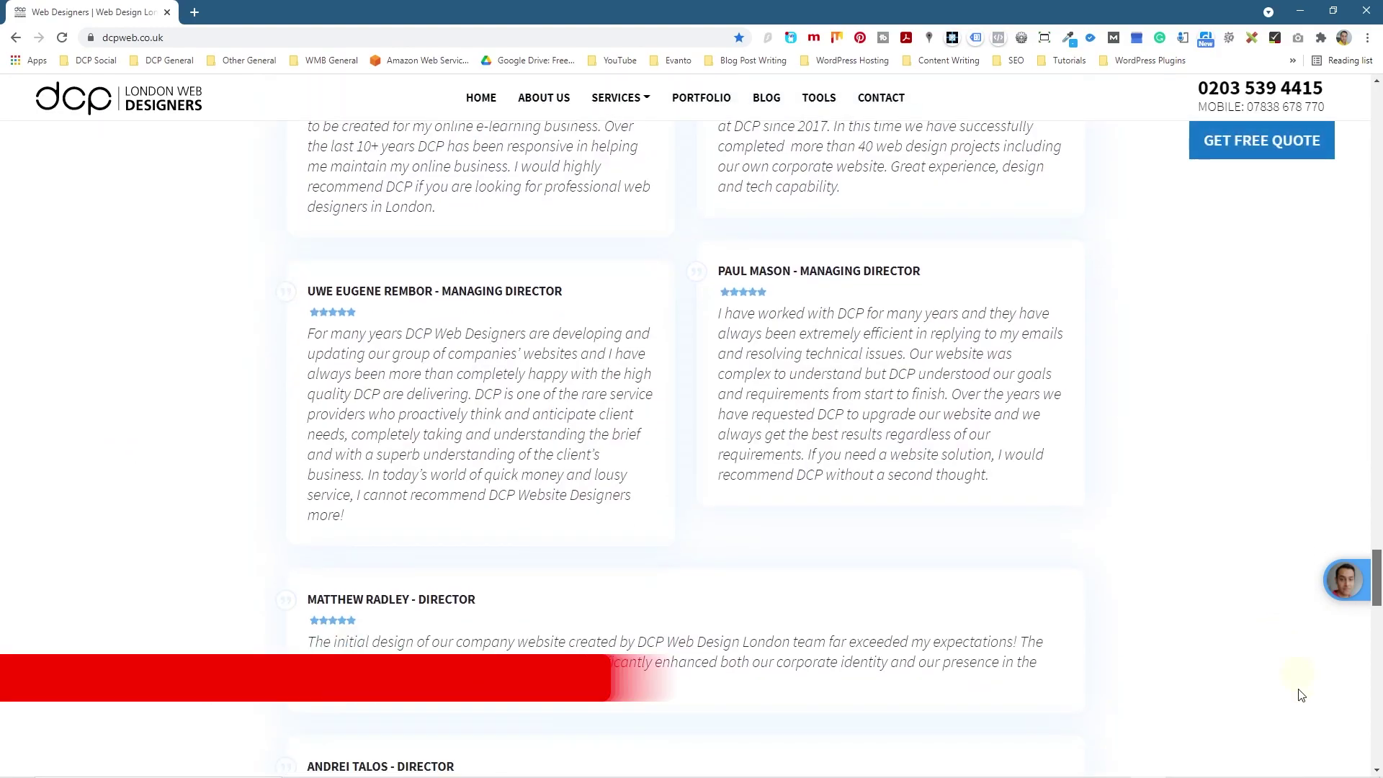
scroll(1301, 694, "down", 8)
scroll(1339, 350, "up", 20)
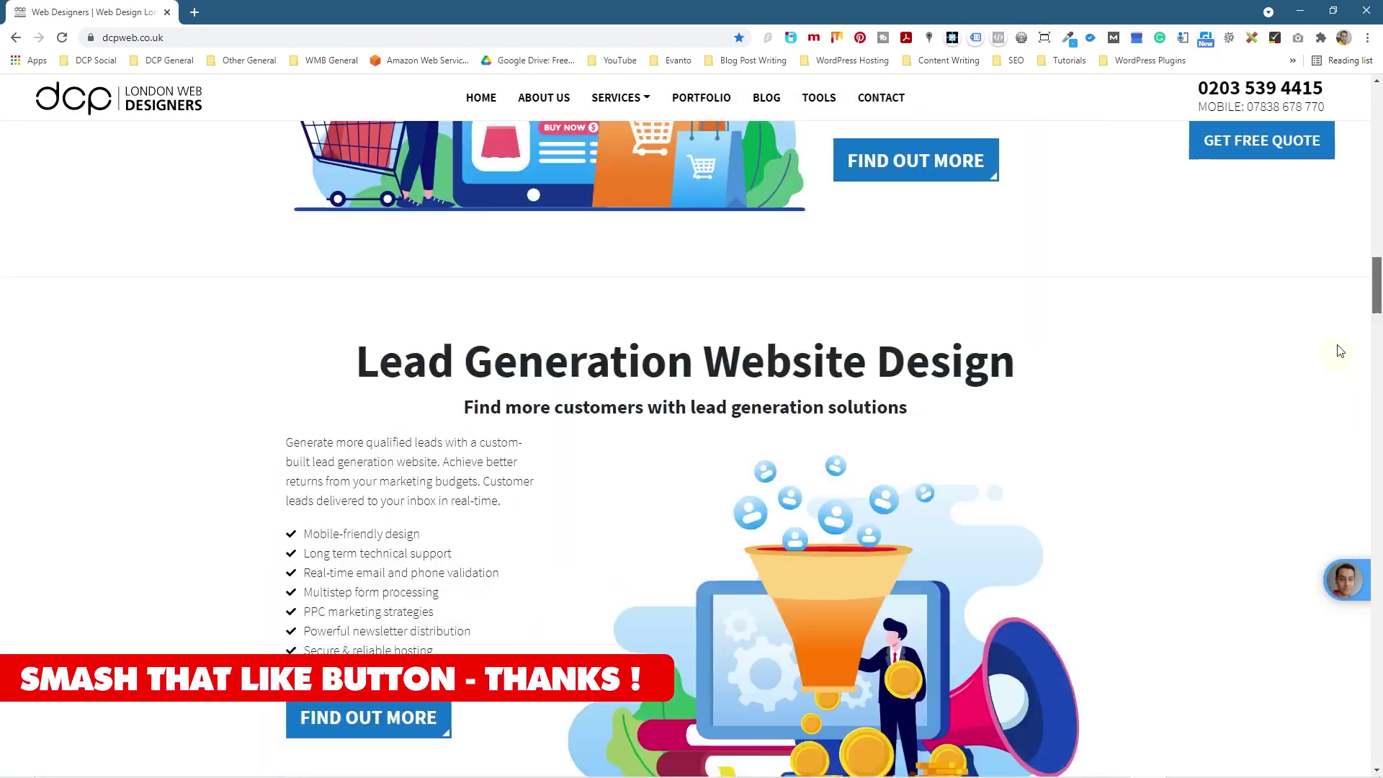
scroll(1339, 350, "up", 15)
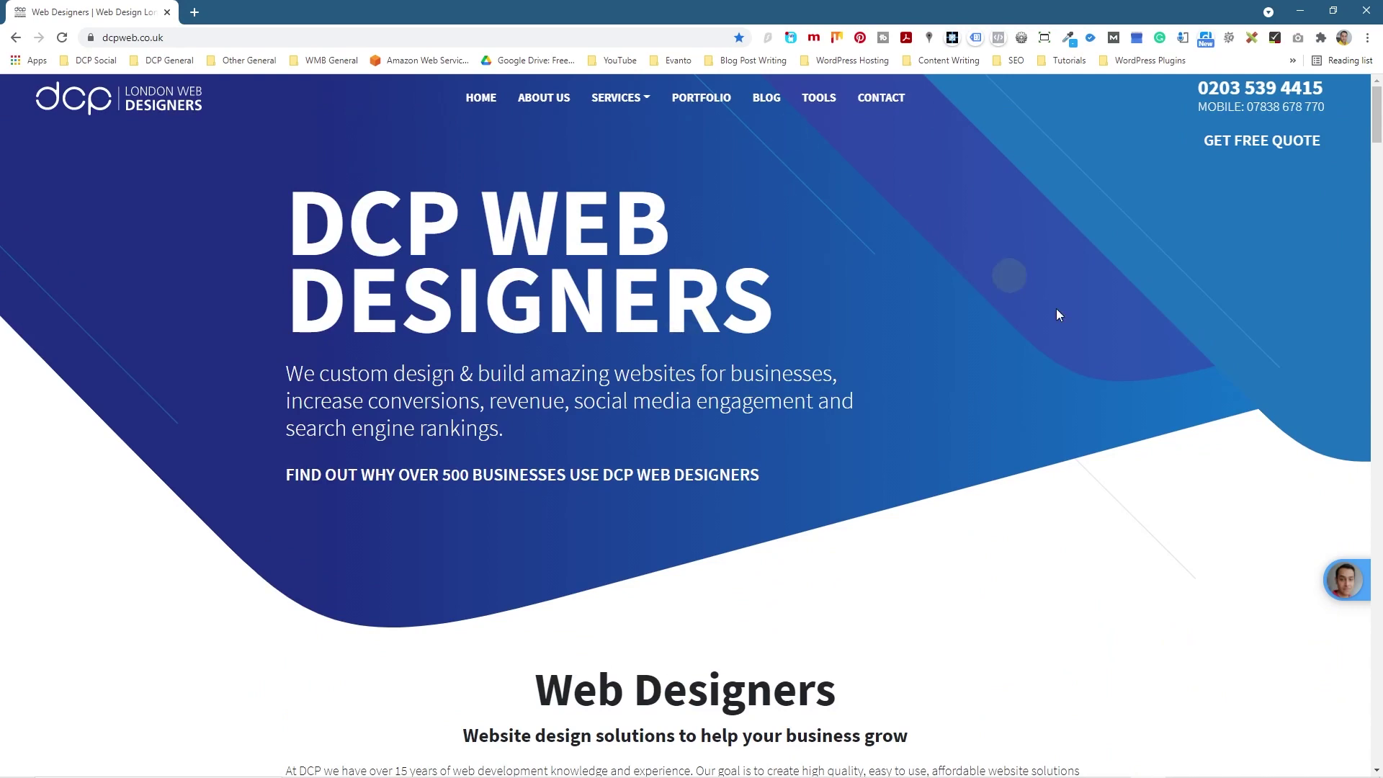
scroll(931, 372, "down", 5)
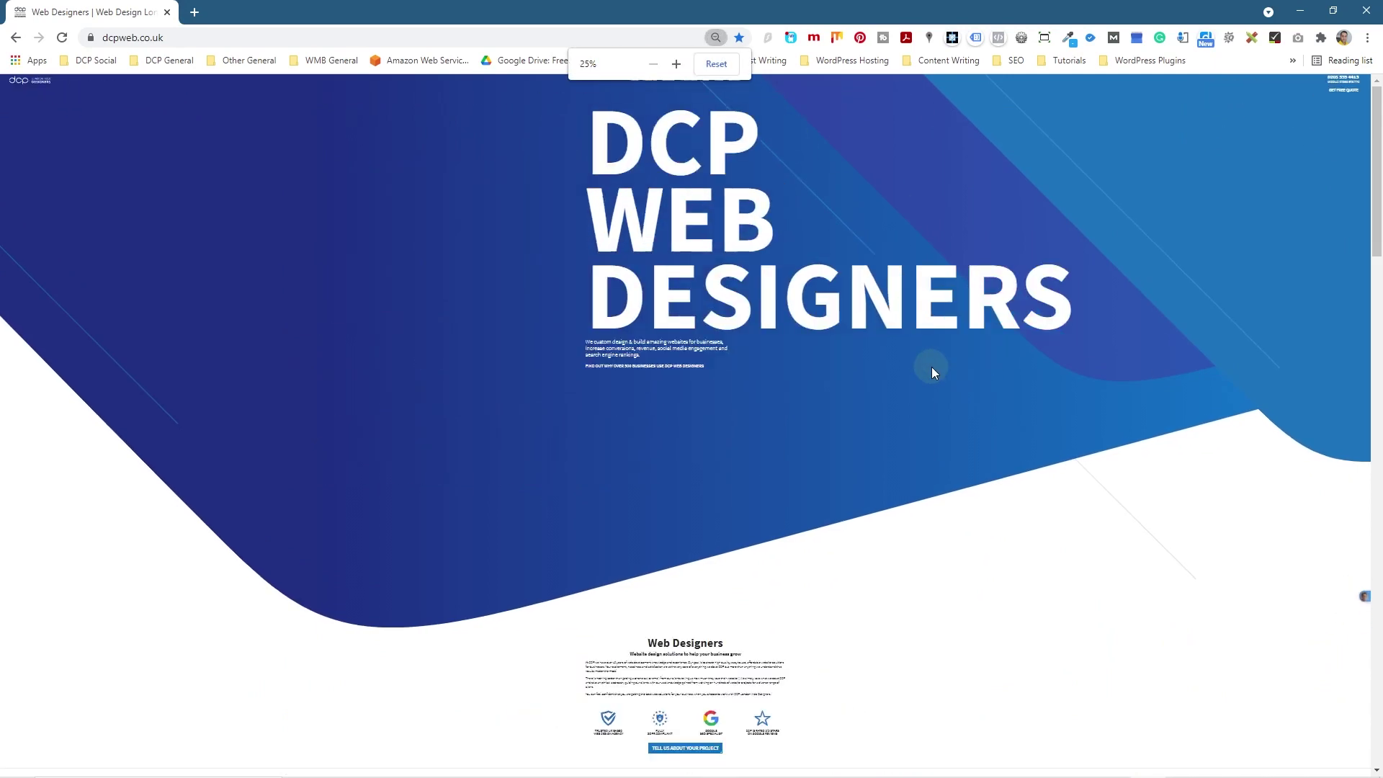
scroll(931, 373, "up", 7)
scroll(931, 369, "down", 2)
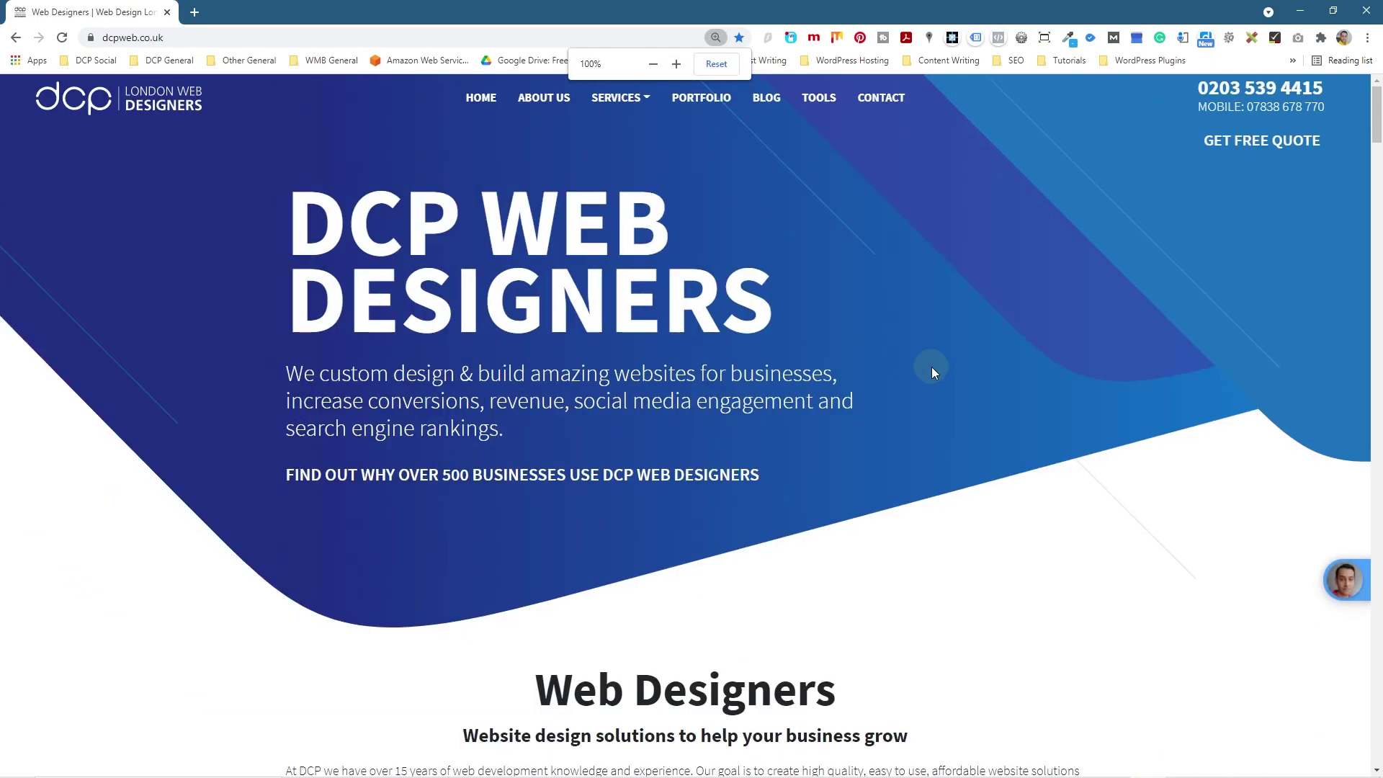
left_click(1296, 40)
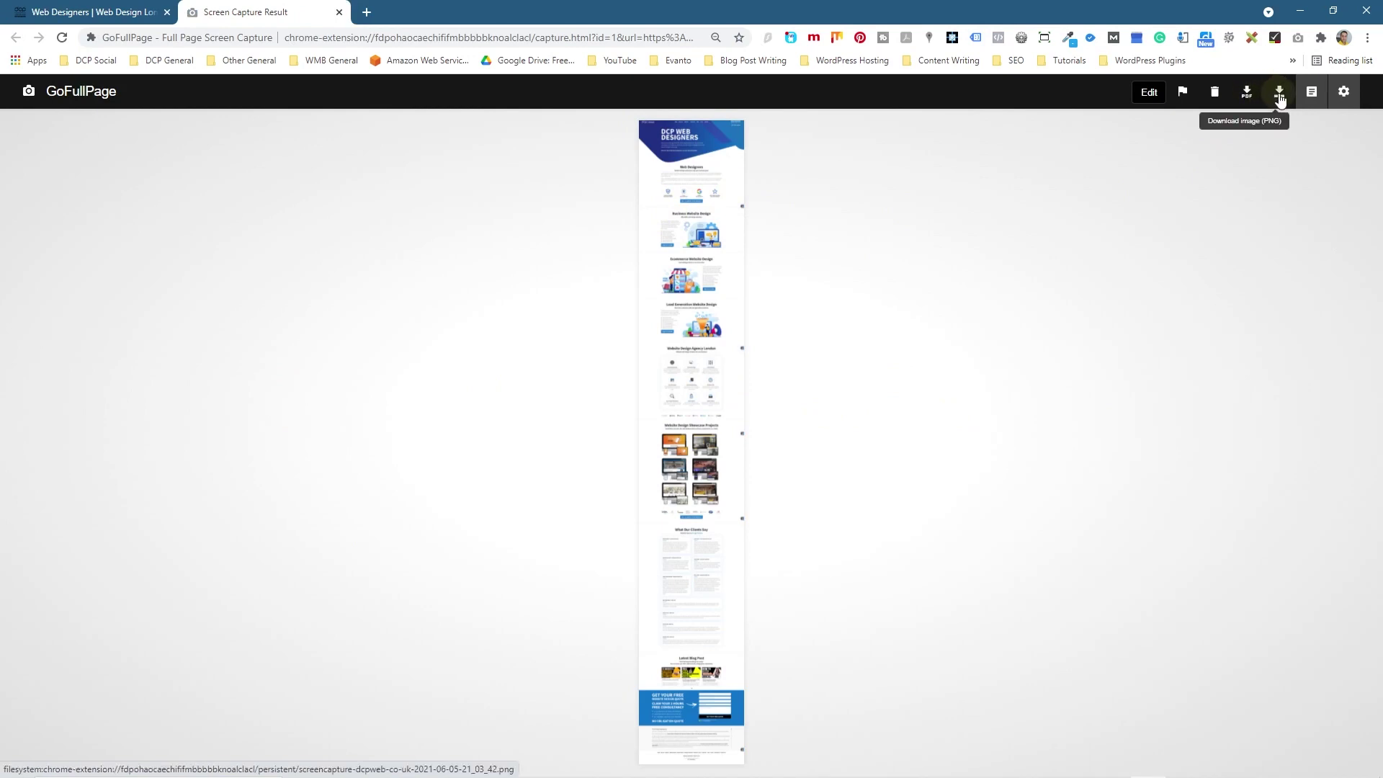
Step: Download the capture as a PNG, allow download permission, and snap Chrome to the left half
left_click(1279, 93)
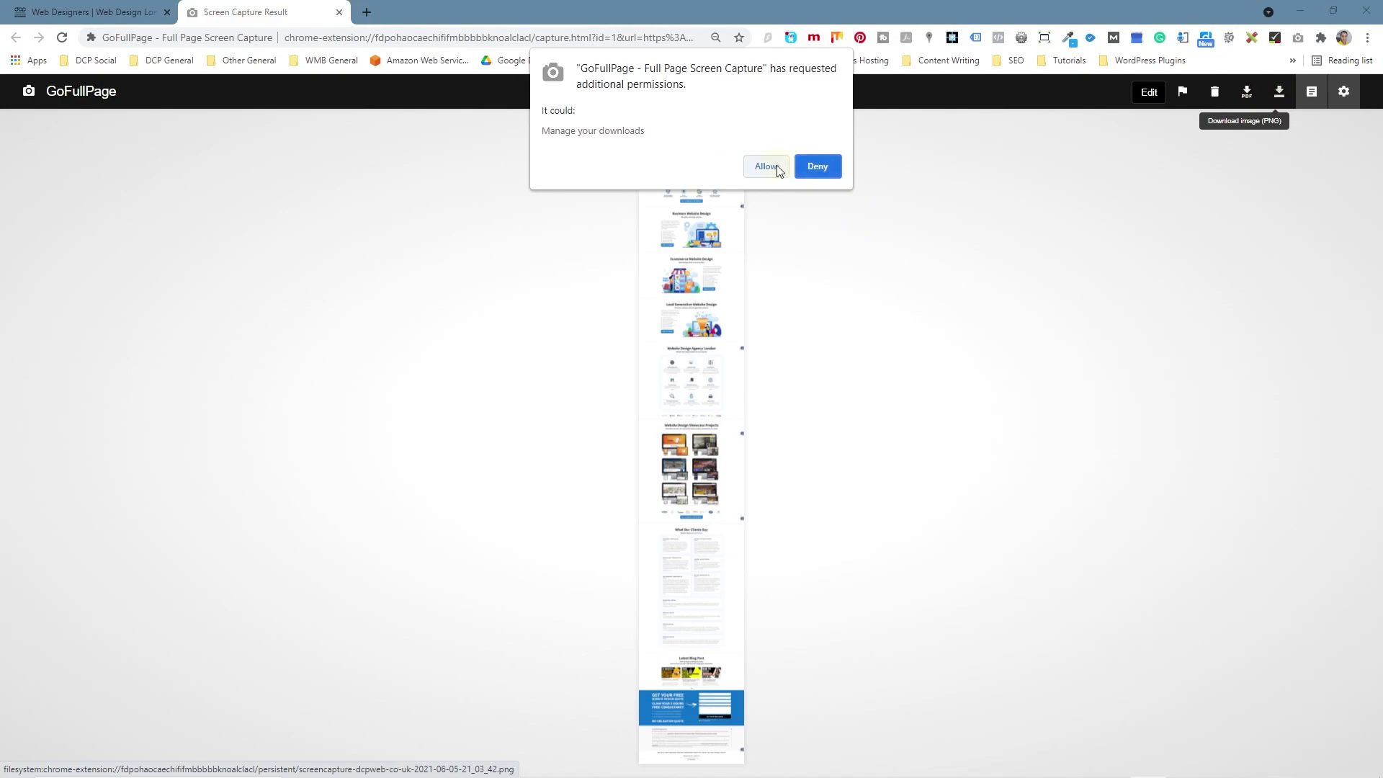
left_click(765, 167)
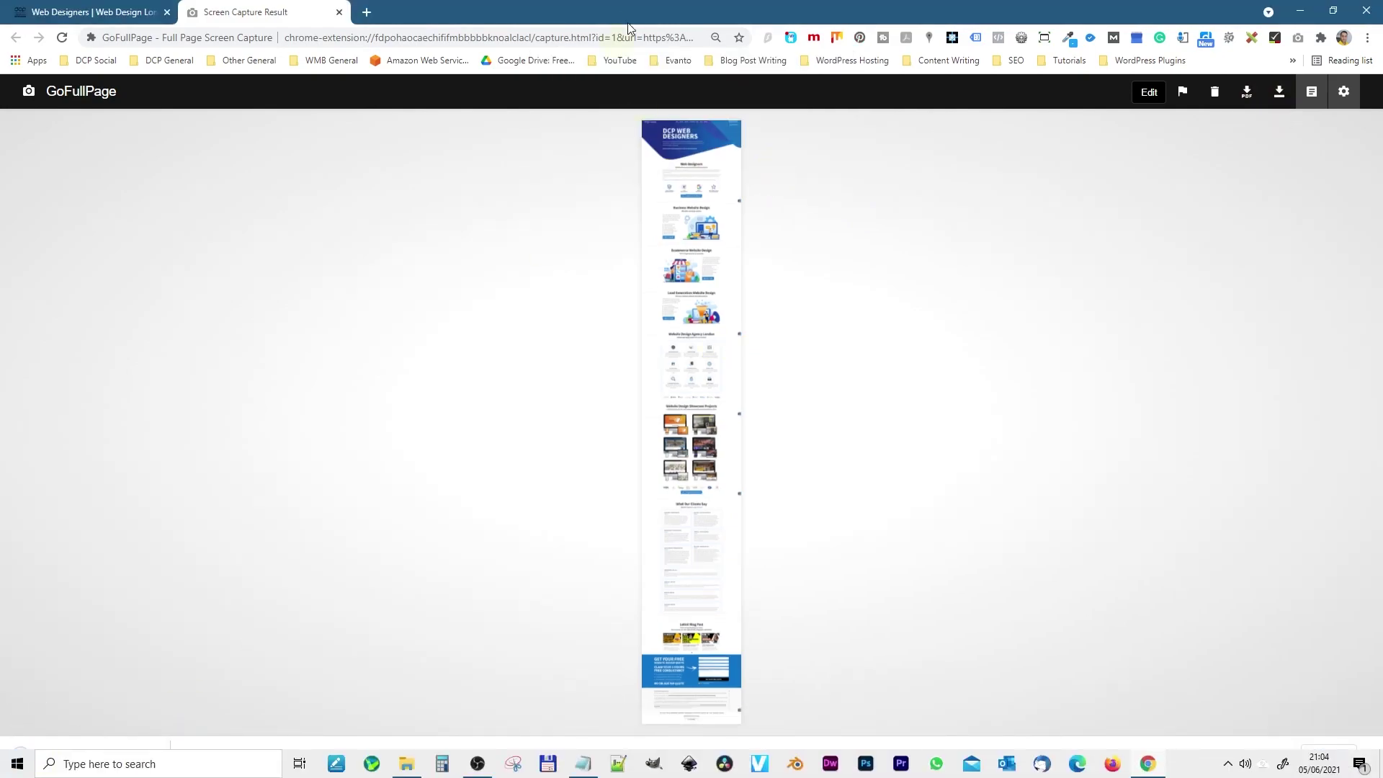
key("super+Down")
key("super+Left")
left_click(1319, 73)
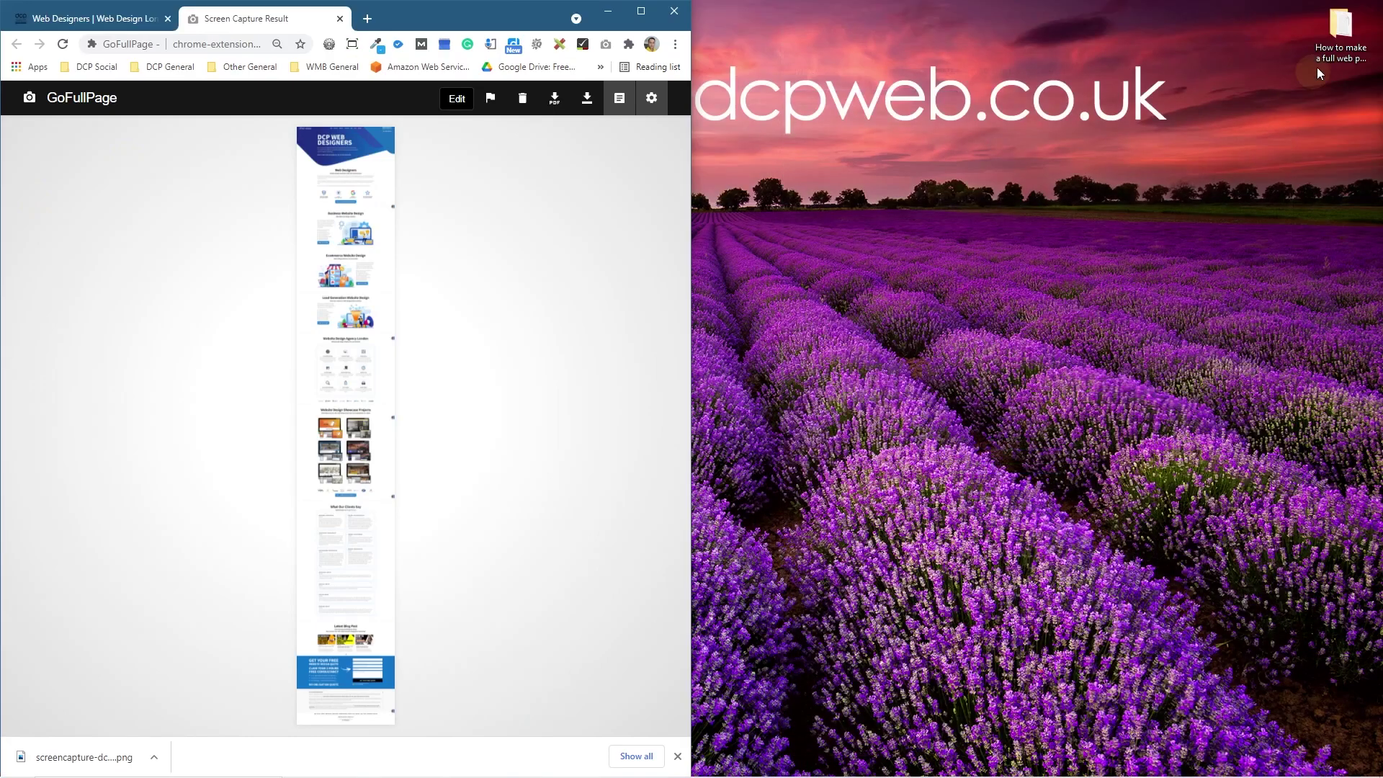
left_click(1215, 56)
key("alt+Tab")
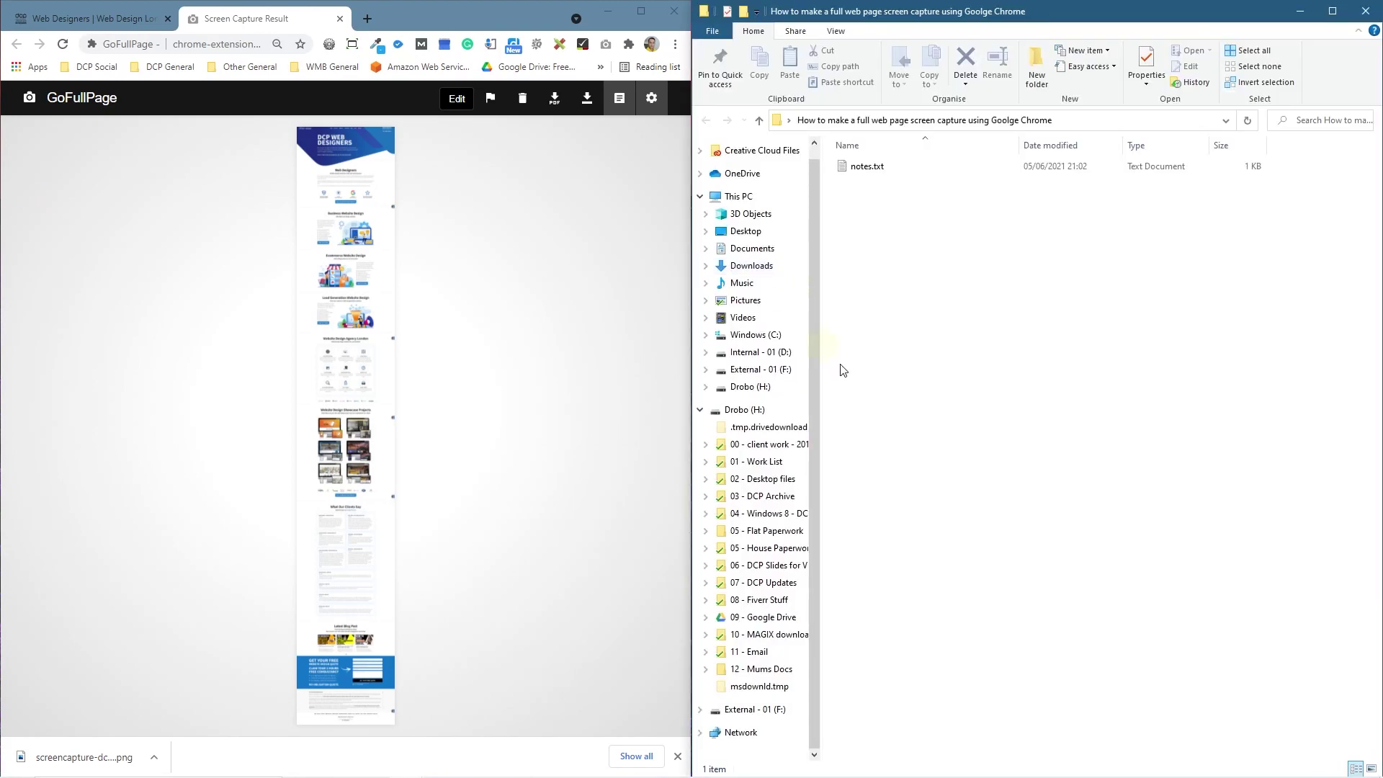
left_click_drag(108, 753, 927, 226)
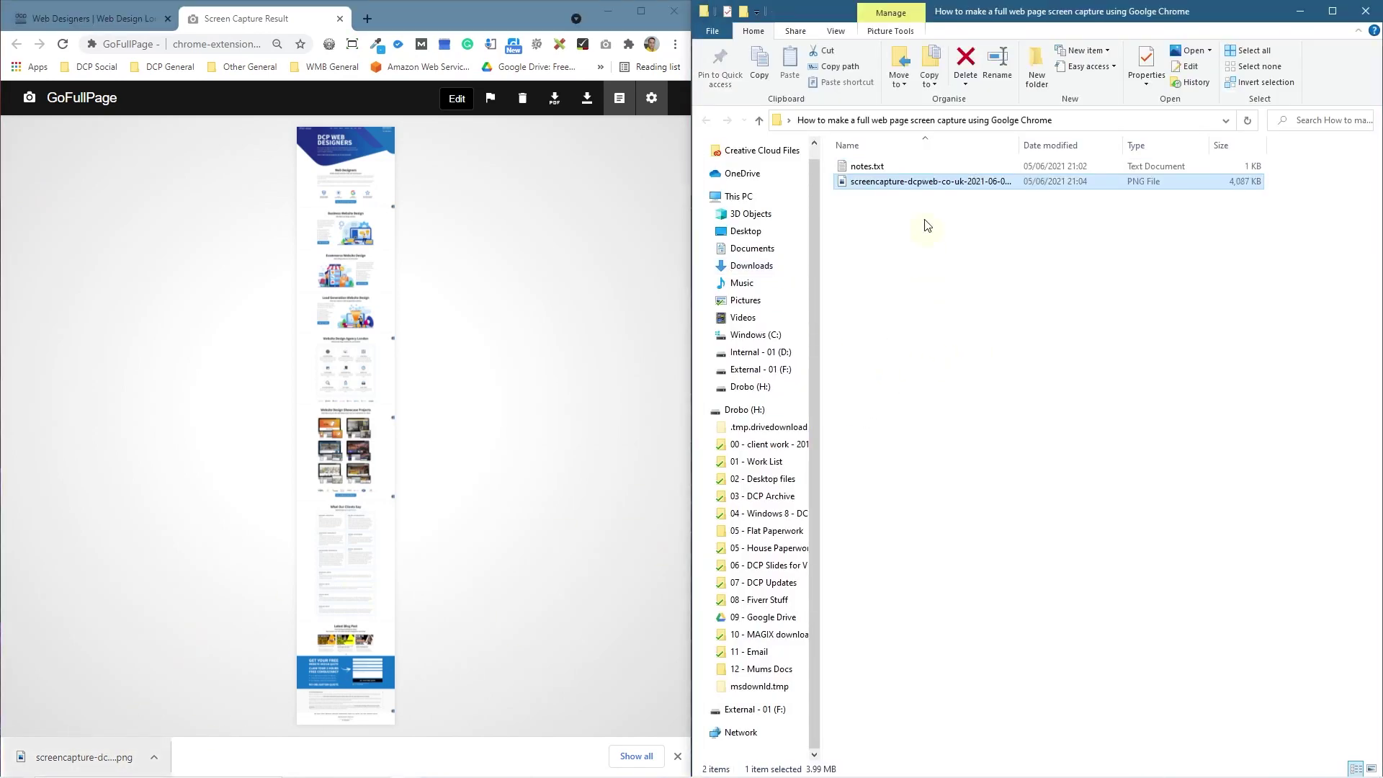
double_click(1019, 145)
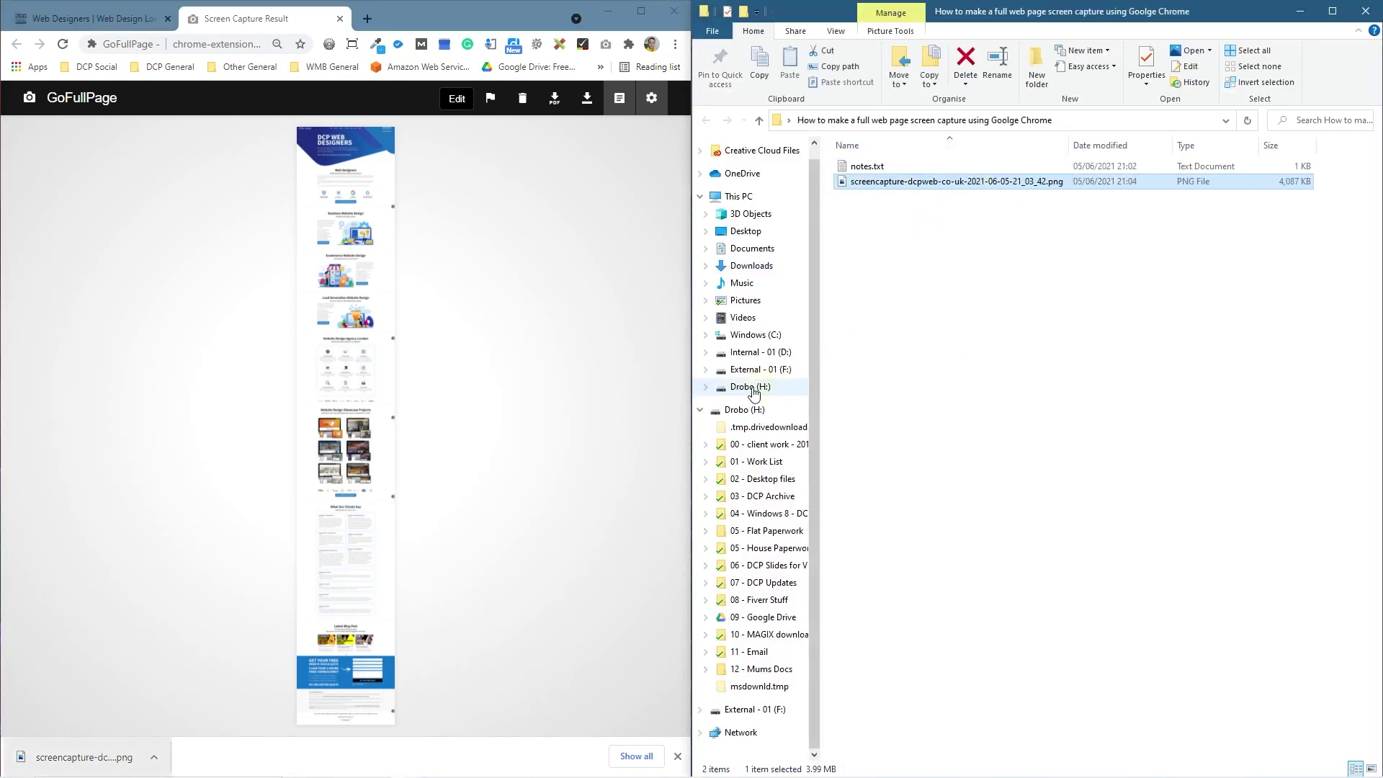
left_click(700, 410)
left_click(699, 223)
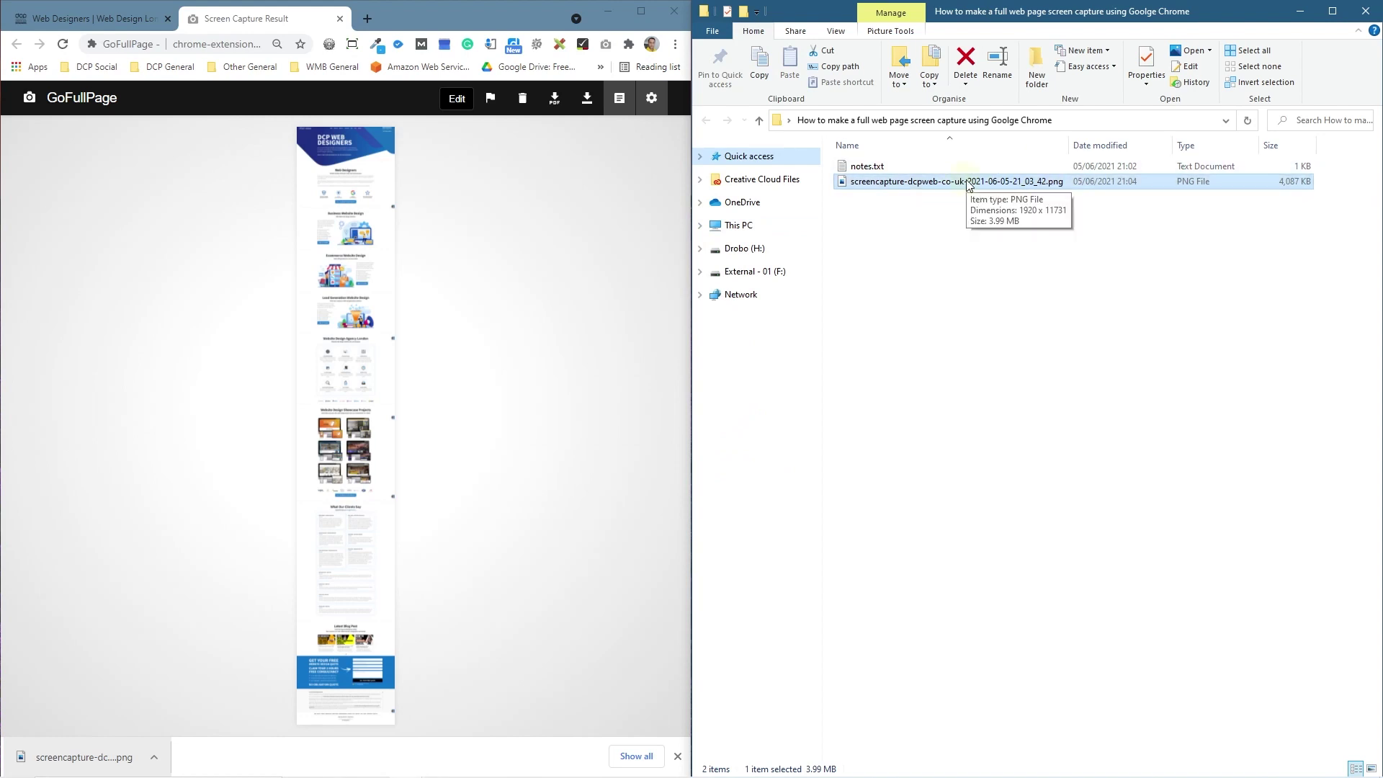
left_click(367, 18)
Step: Open the saved PNG in maximised Chrome and scroll through it at full size to the footer
left_click_drag(883, 192, 389, 205)
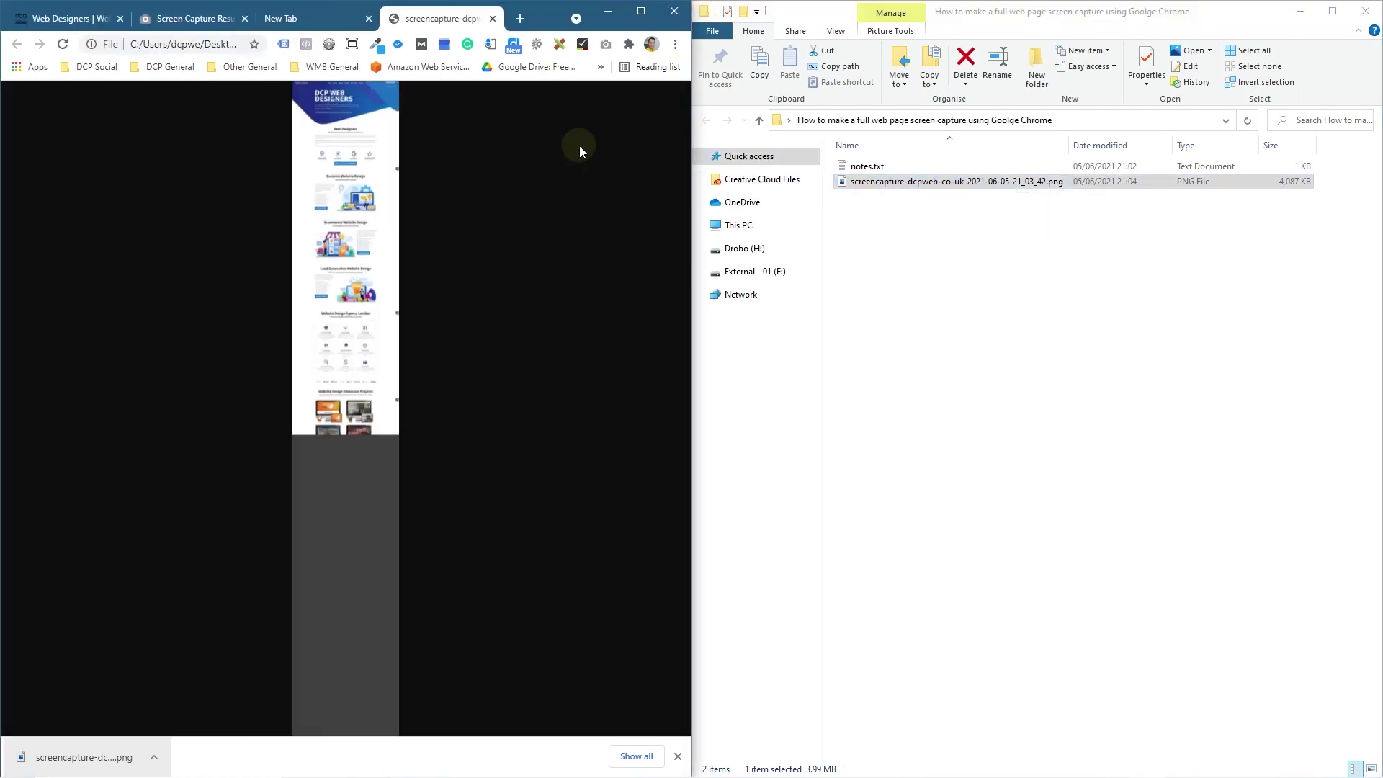
left_click(641, 11)
left_click(690, 170)
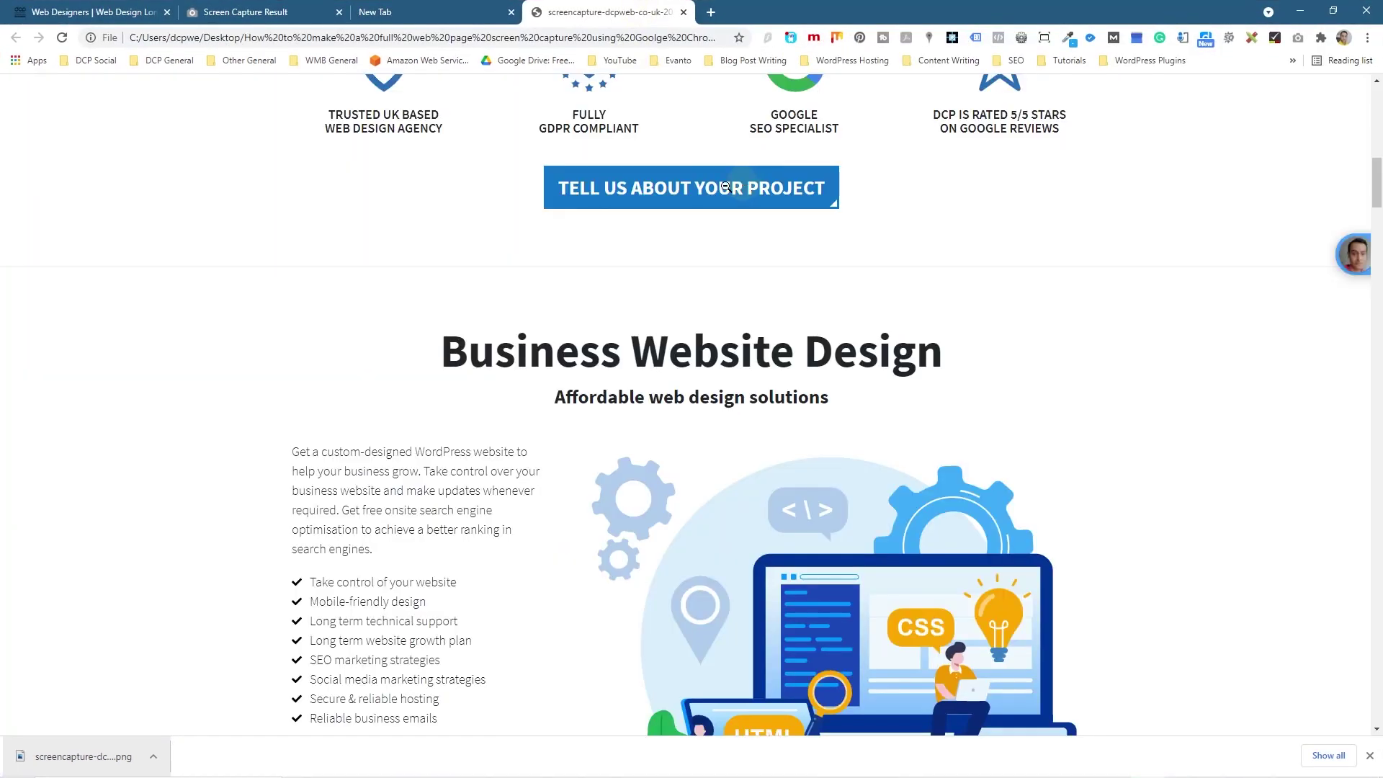
scroll(1284, 311, "up", 4)
scroll(1284, 311, "up", 5)
scroll(1282, 310, "down", 8)
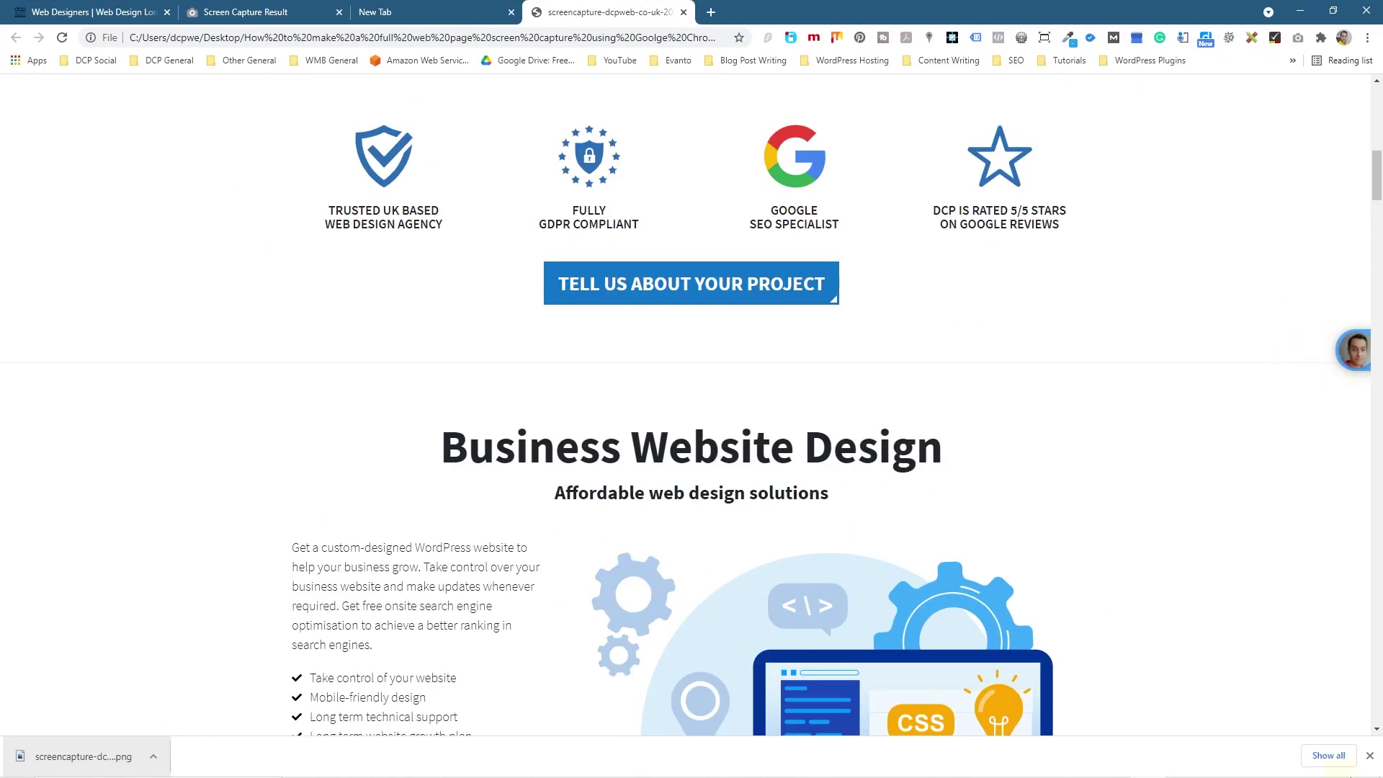
left_click(1368, 760)
scroll(1321, 577, "down", 20)
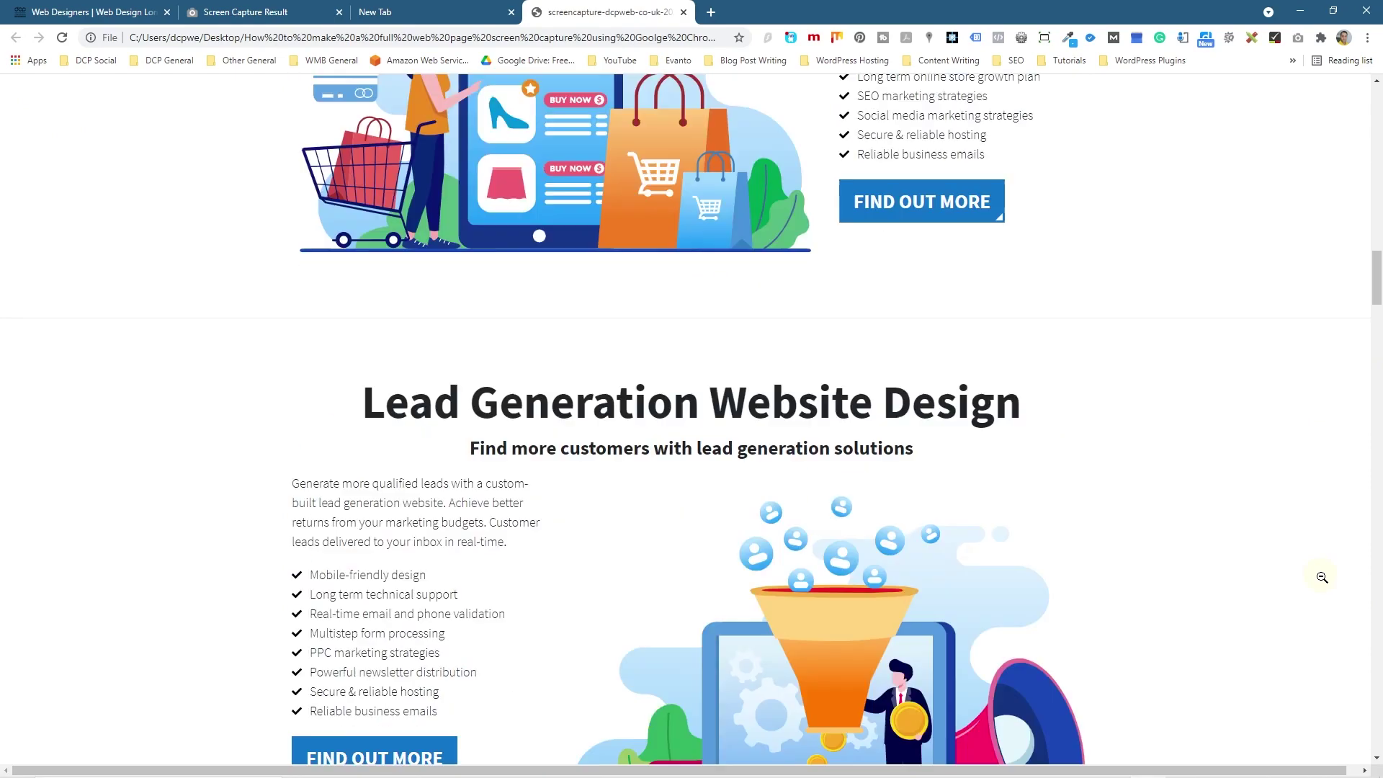
scroll(1307, 515, "down", 10)
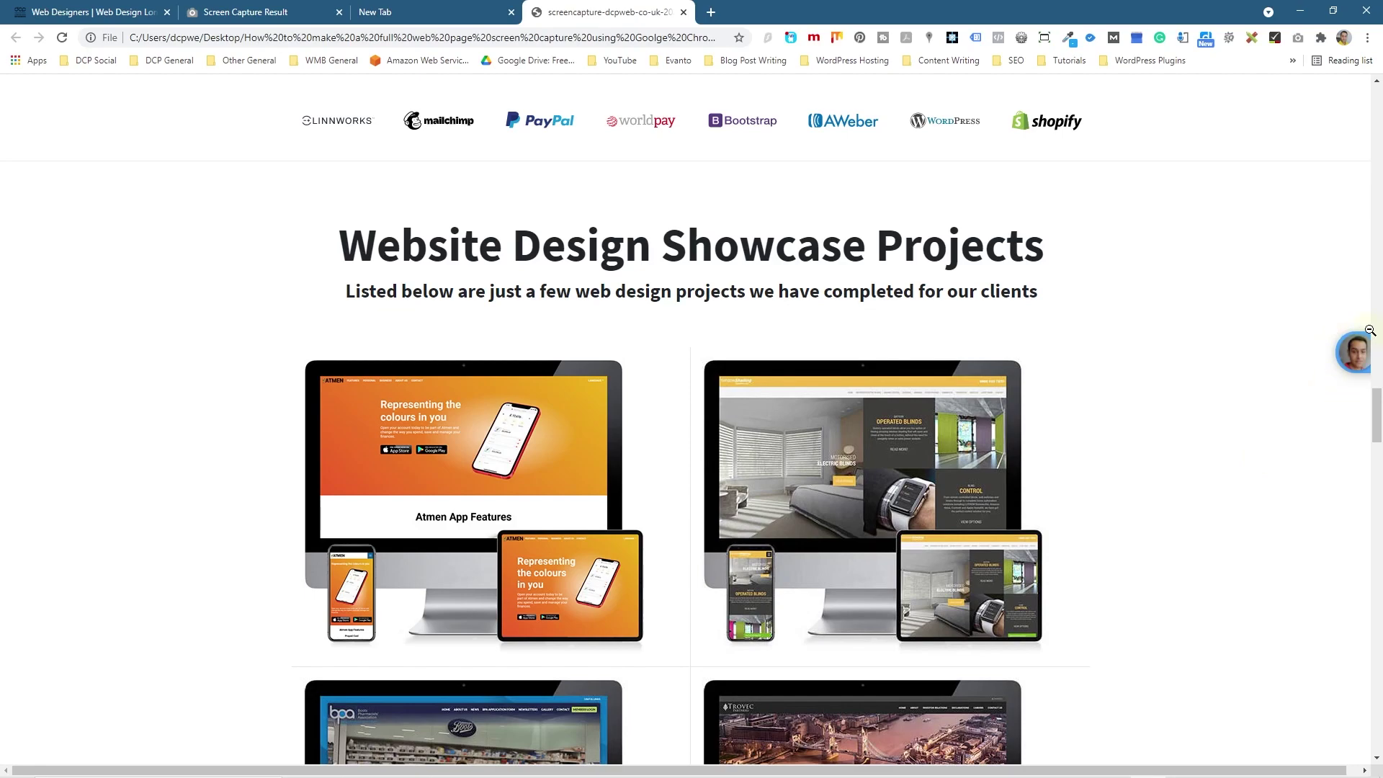
scroll(1299, 359, "down", 15)
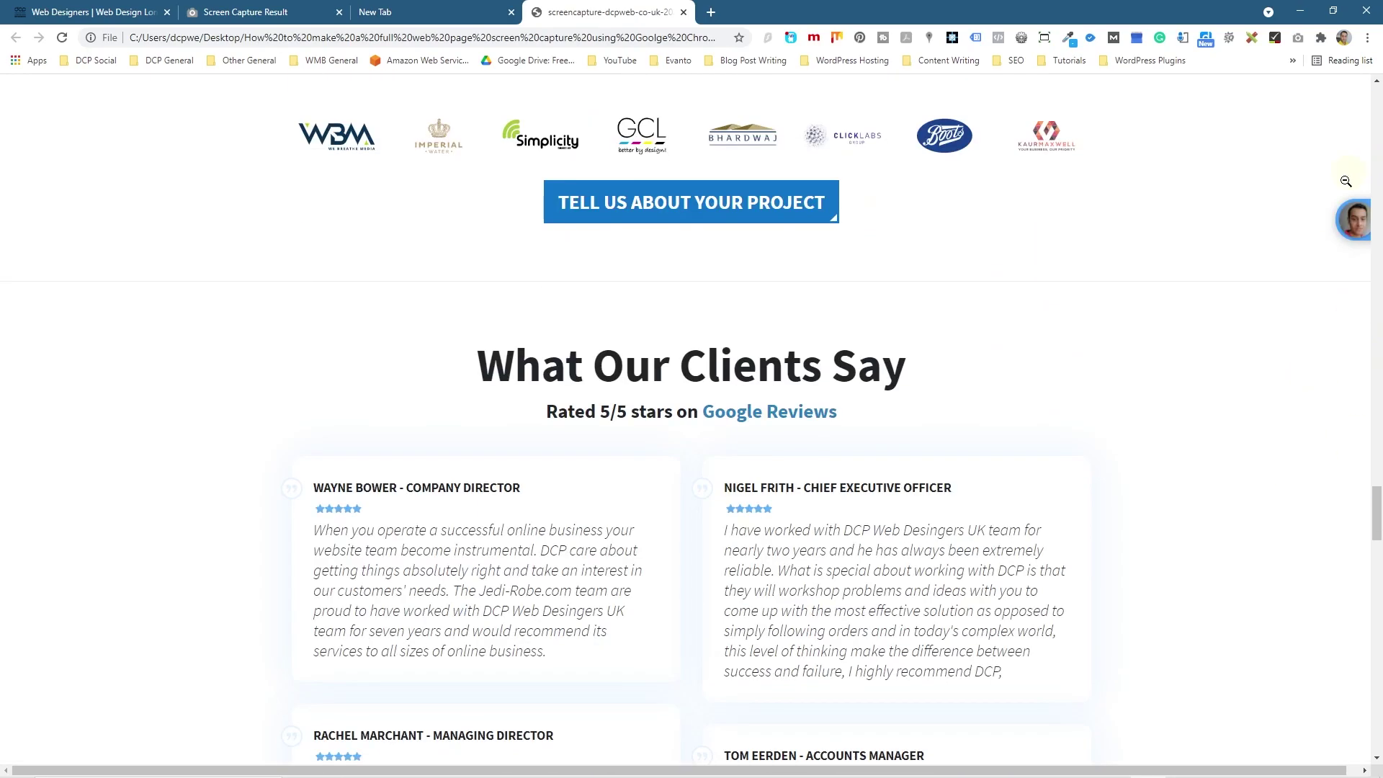
scroll(1345, 349, "down", 20)
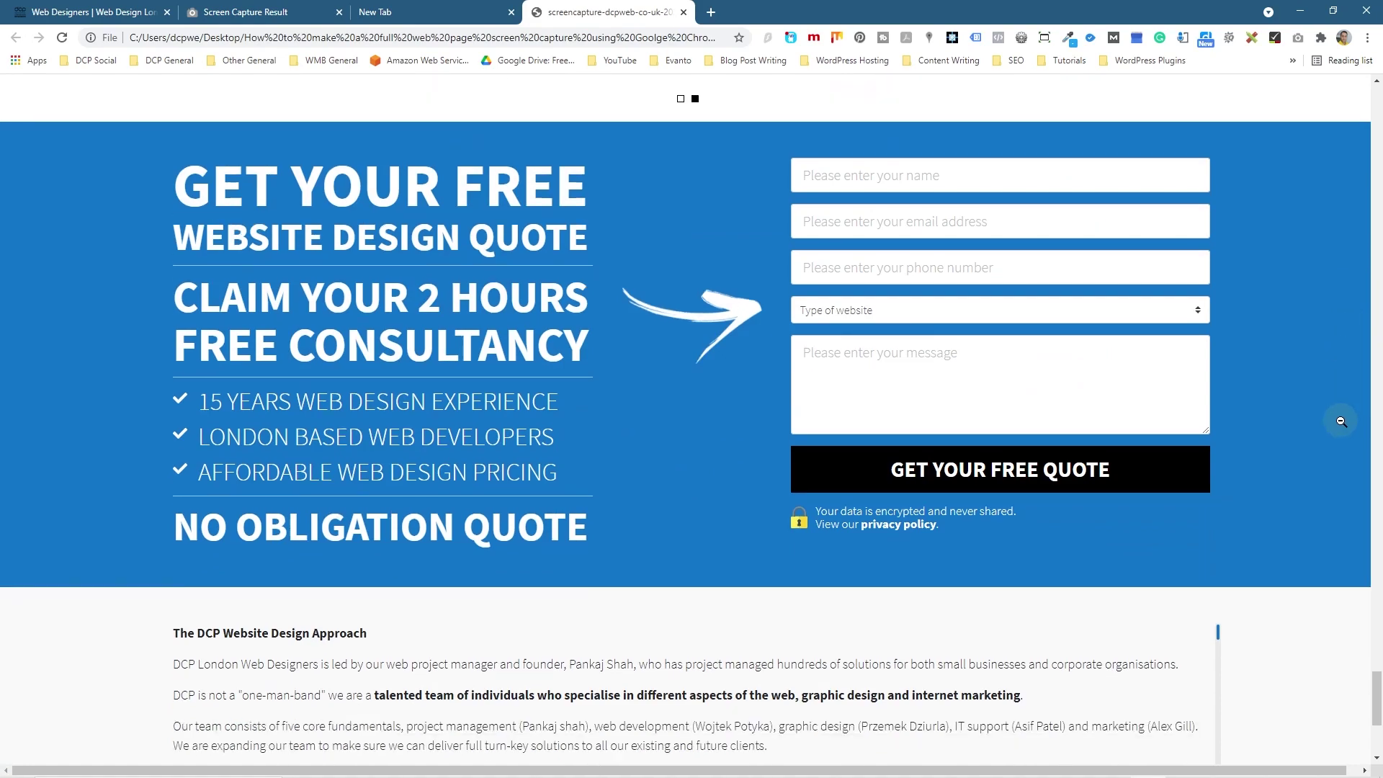
scroll(1341, 422, "up", 7)
Step: Switch back to the live dcpweb.co.uk tab and scroll to the top
left_click(165, 12)
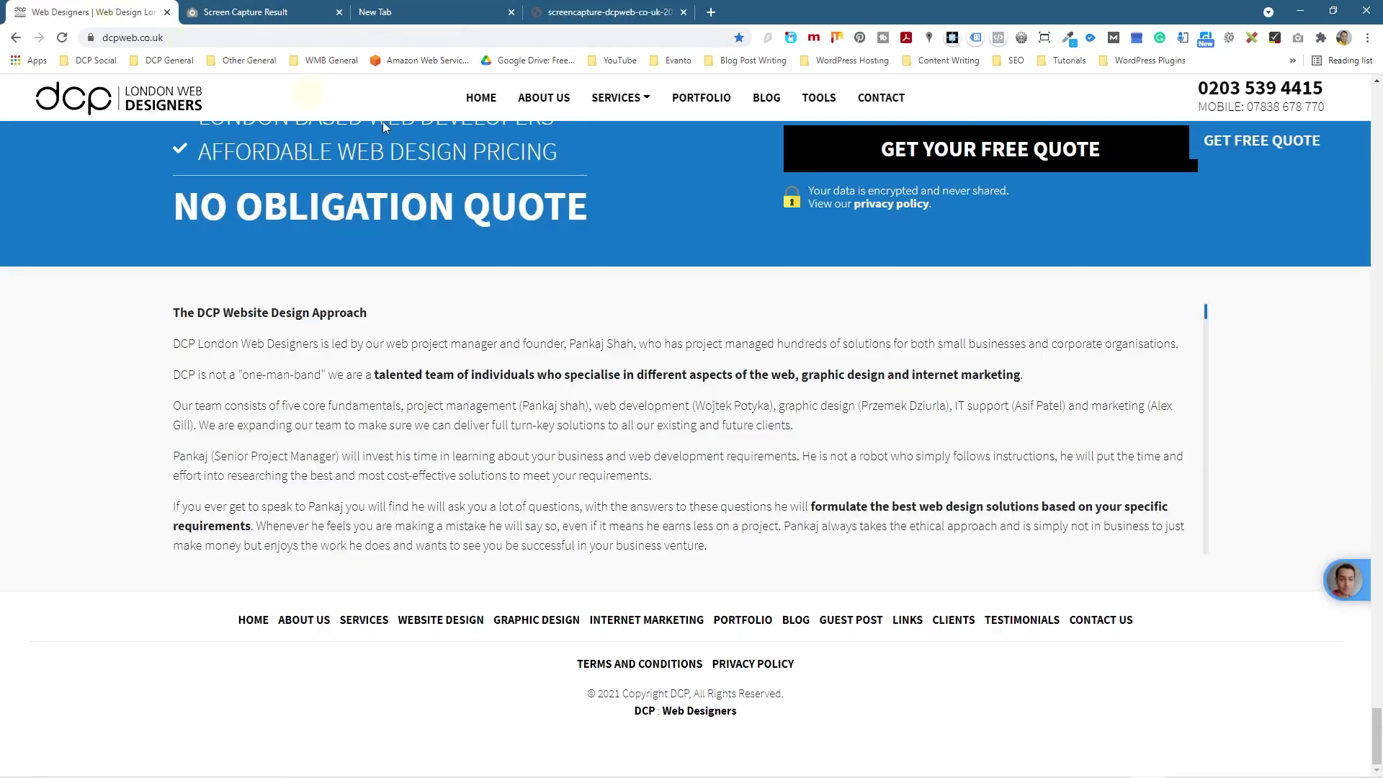
scroll(1253, 374, "up", 15)
scroll(1256, 461, "up", 15)
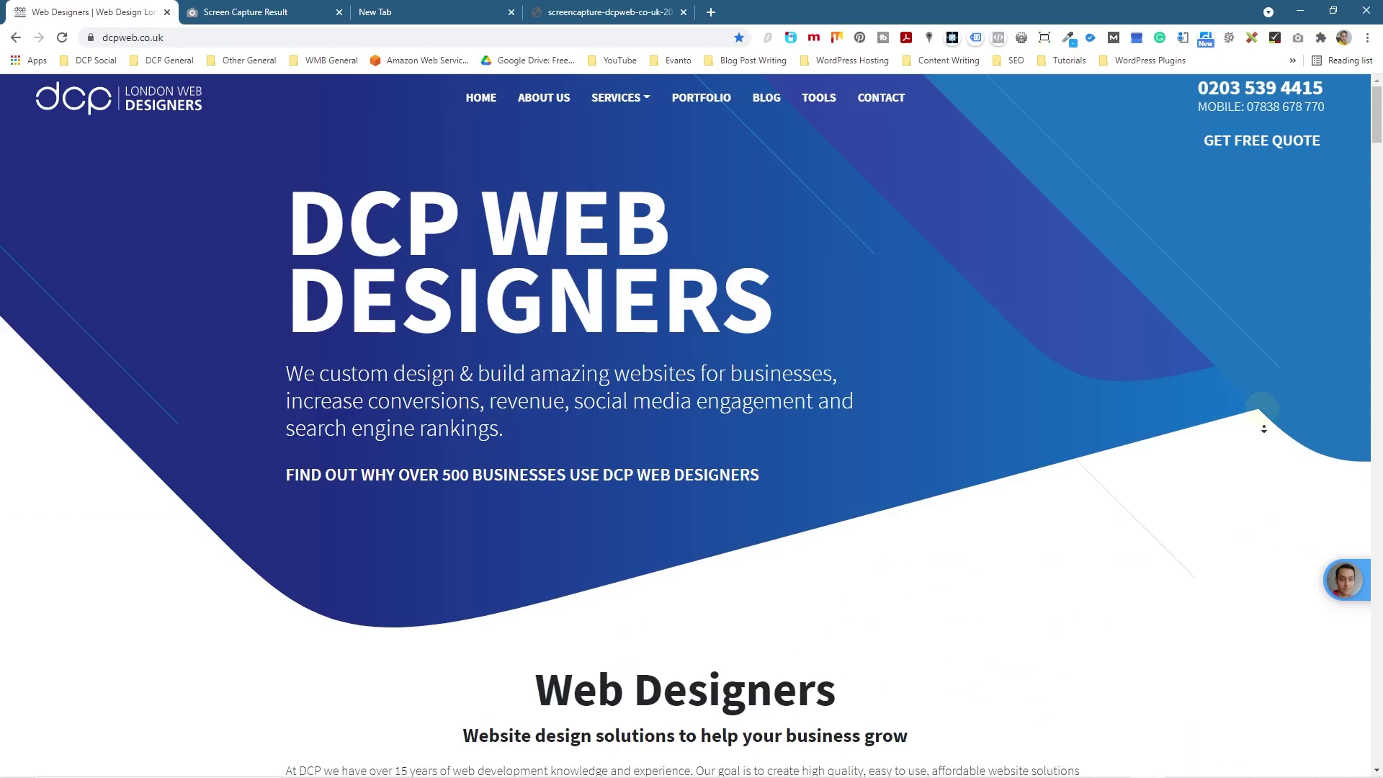
Step: Check the saved screenshot tab and close the empty New Tab
scroll(1264, 429, "down", 20)
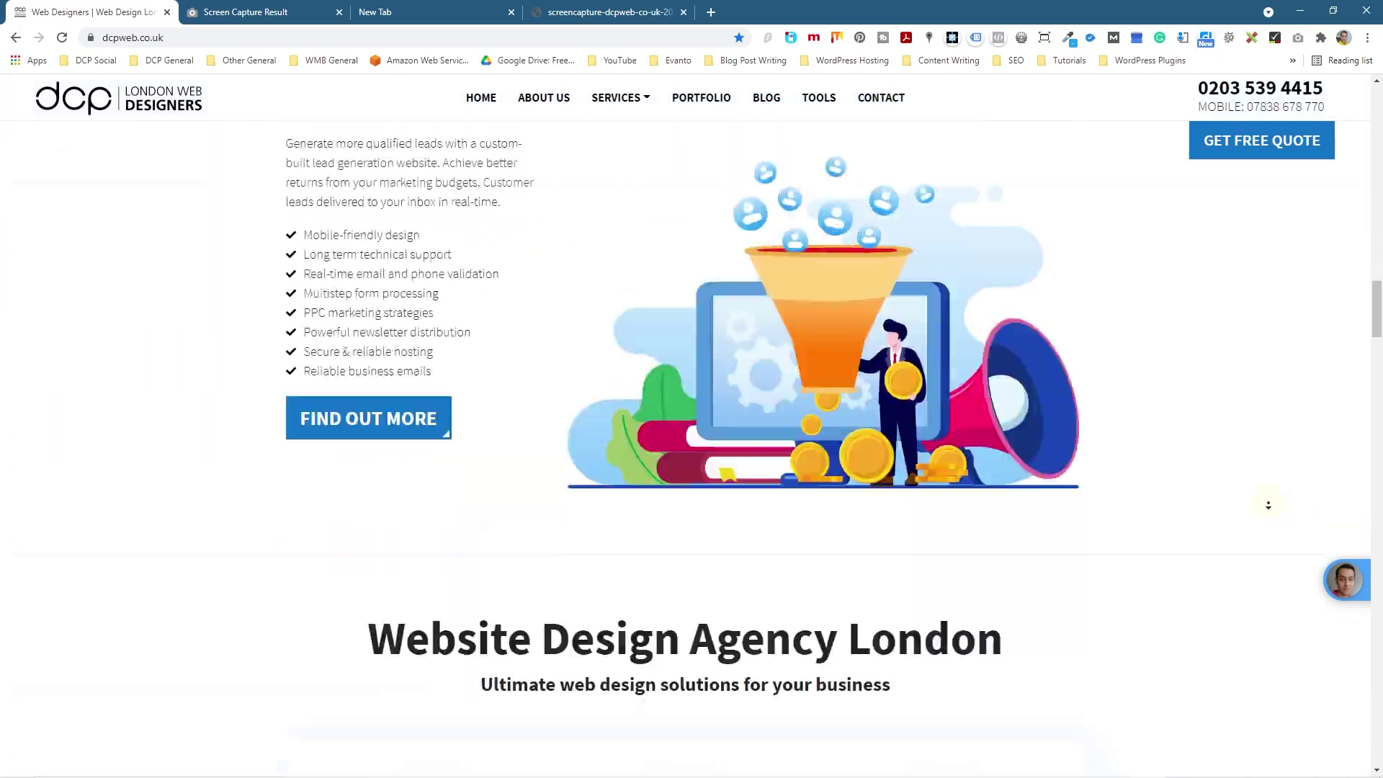
scroll(1267, 505, "down", 20)
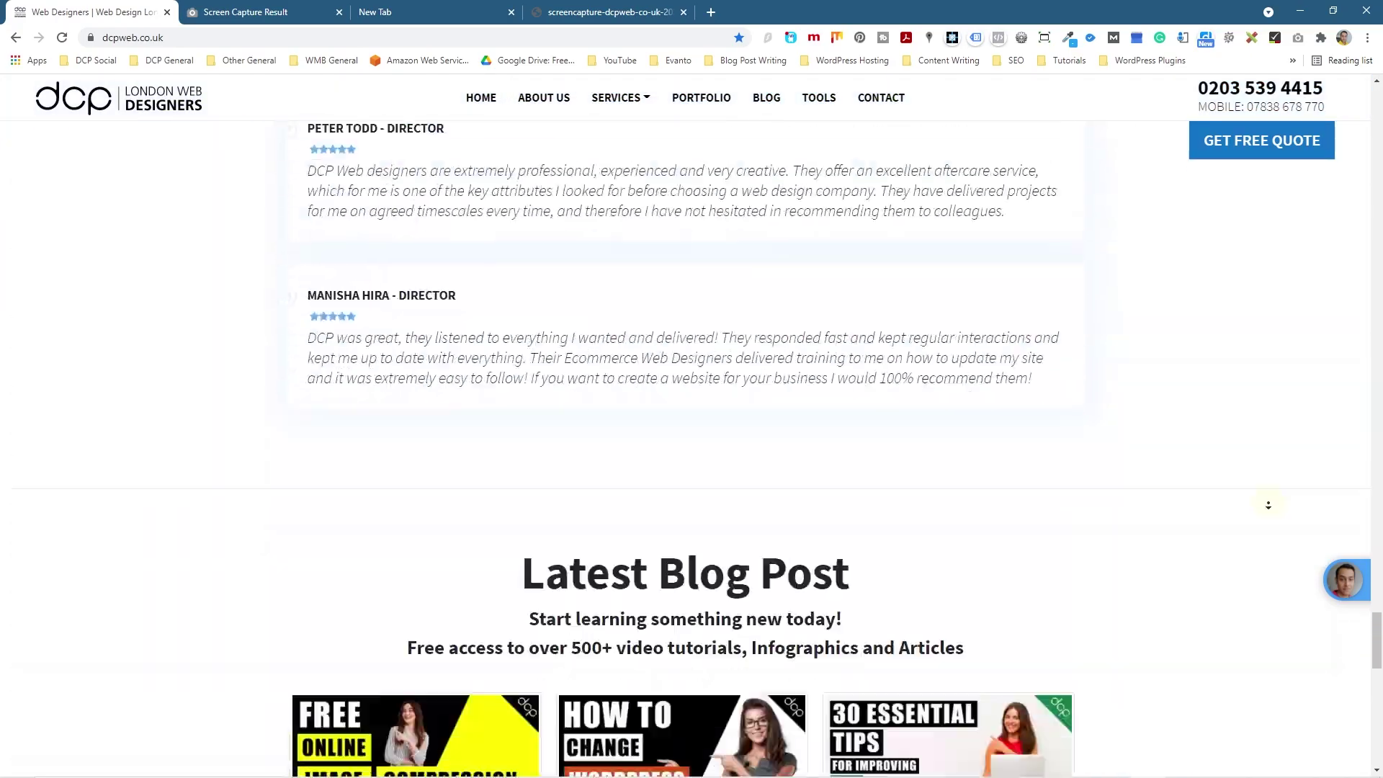
scroll(1267, 505, "up", 20)
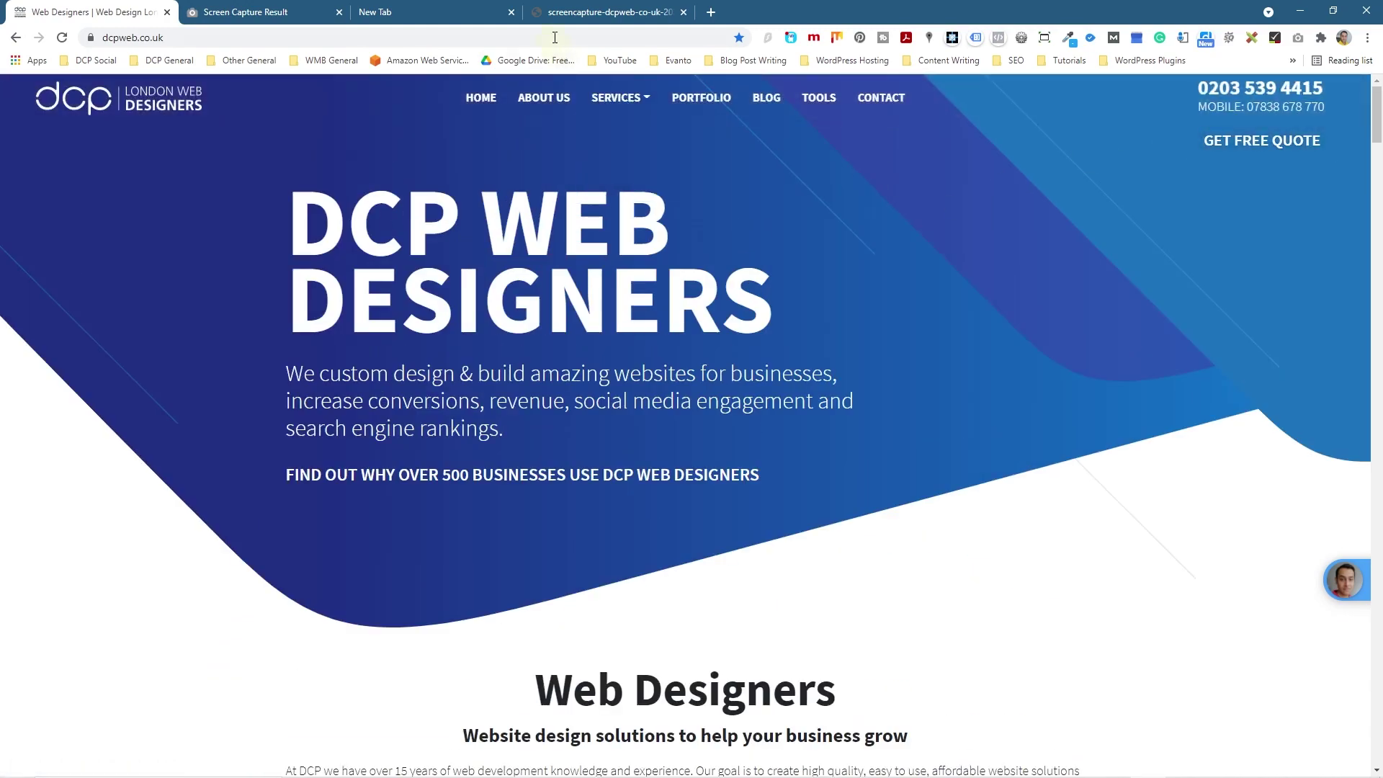
left_click(573, 16)
left_click(418, 16)
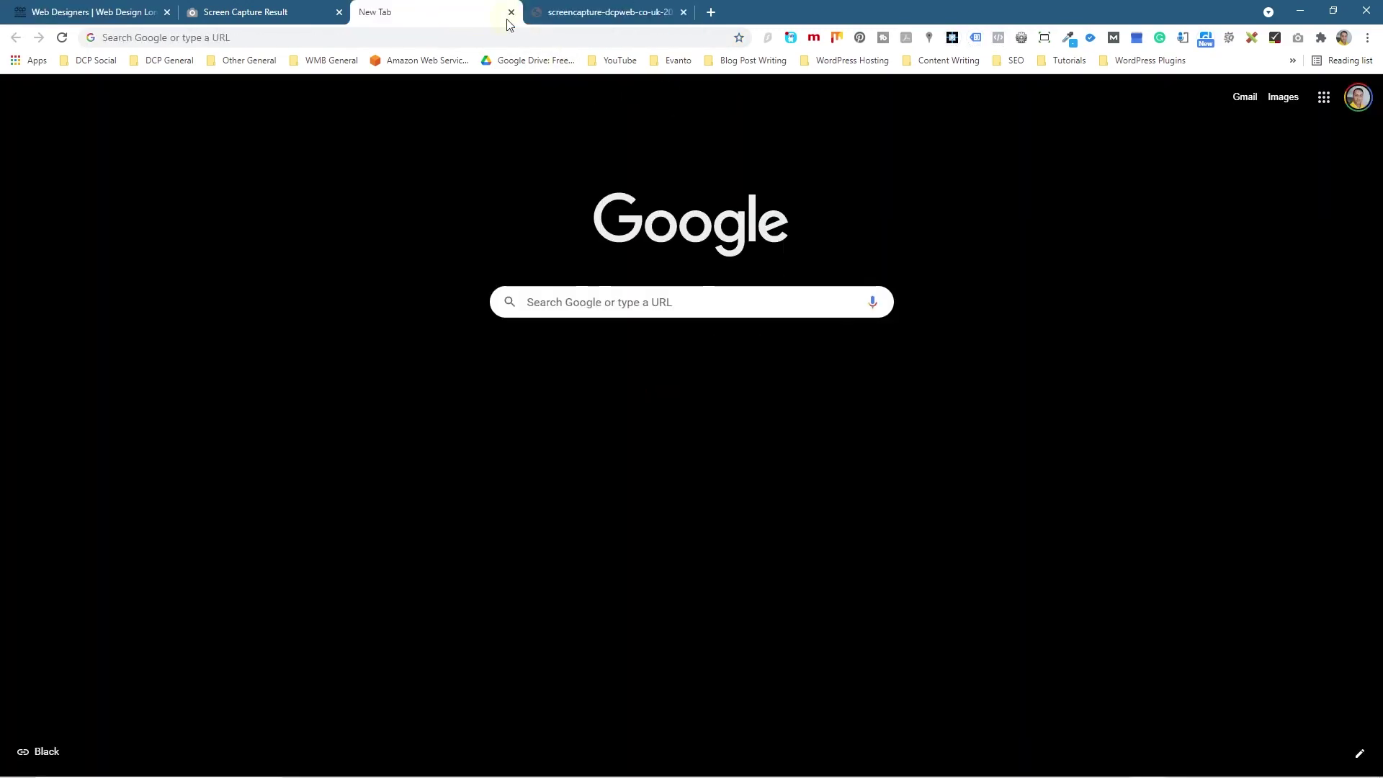
left_click(509, 16)
Step: Zoom the GoFullPage capture result to full size, then close it and the screenshot image tab
left_click(262, 21)
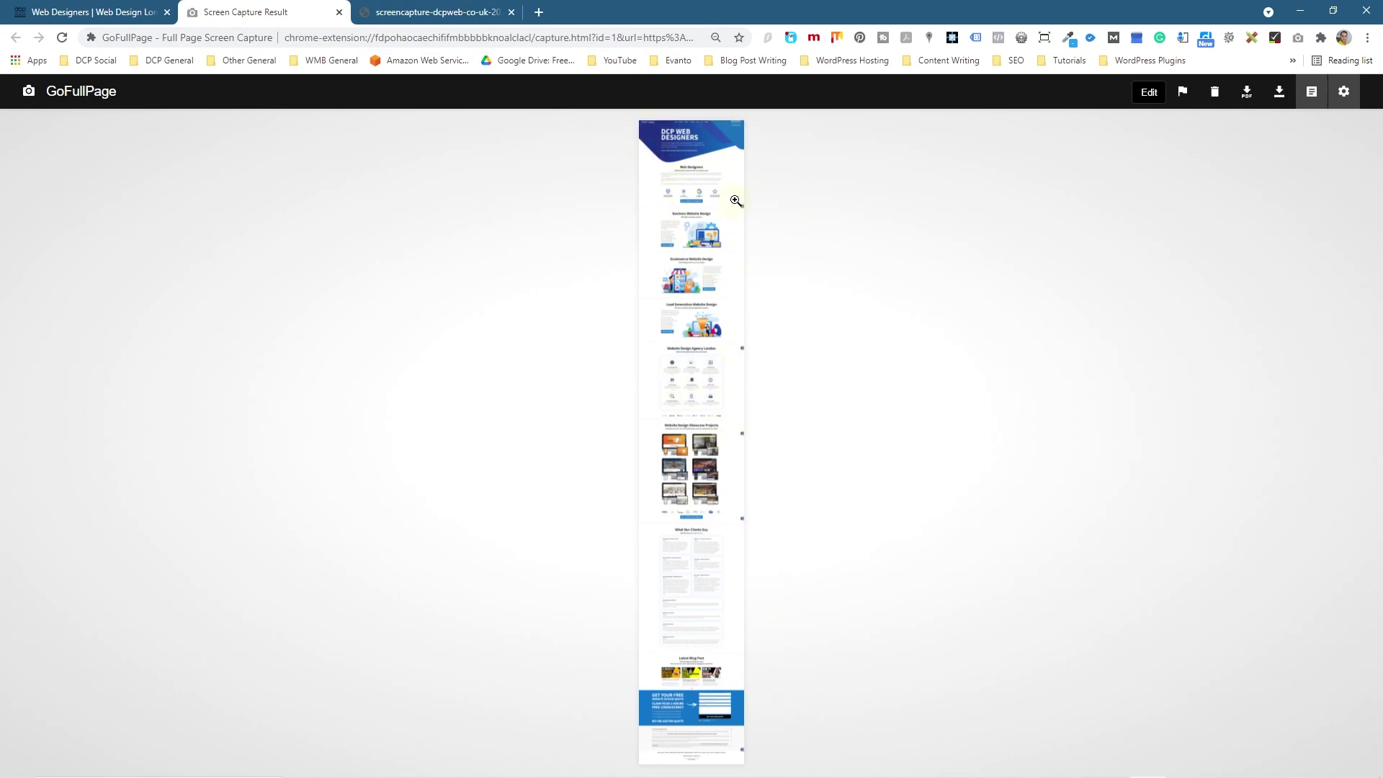
left_click(736, 200)
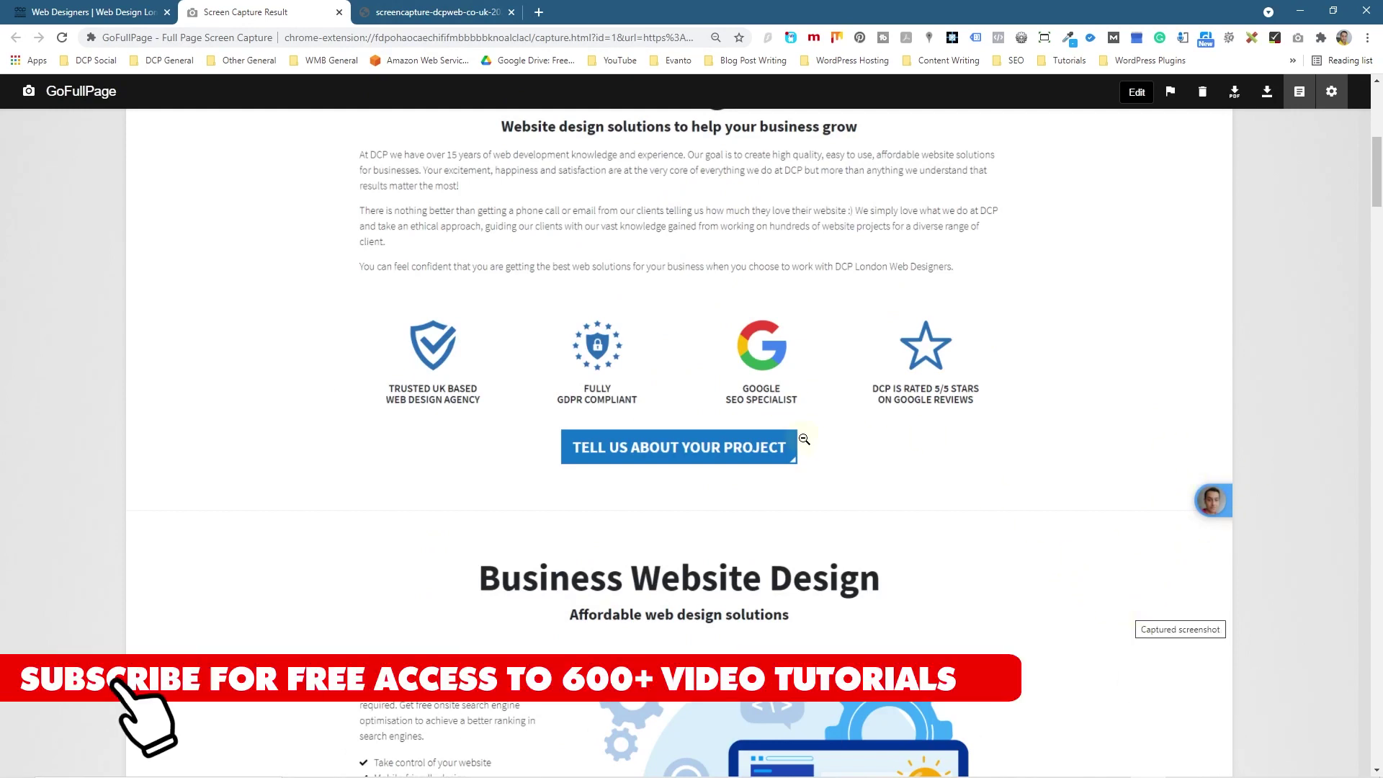
left_click(339, 12)
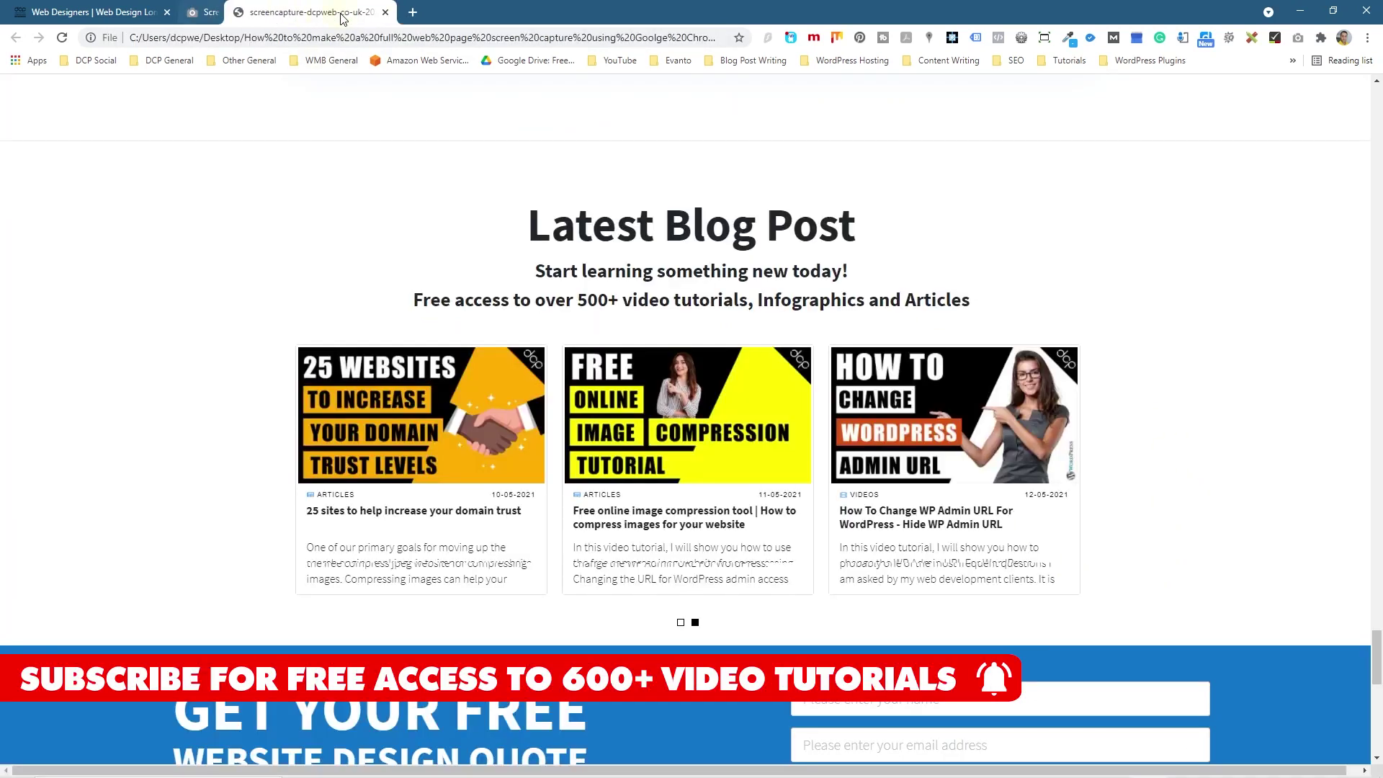
left_click(339, 13)
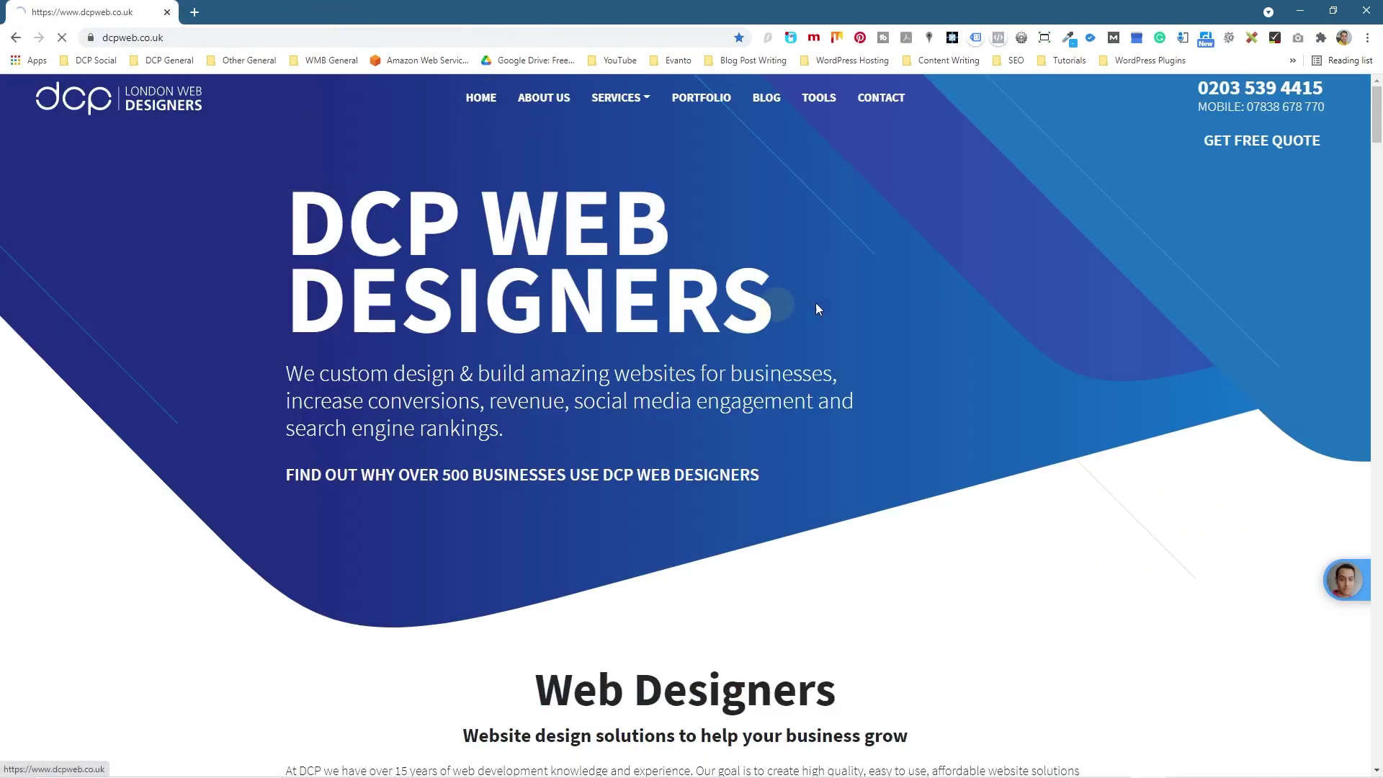
Step: Open and close the Atmen project preview on the homepage showcase
scroll(1073, 281, "down", 20)
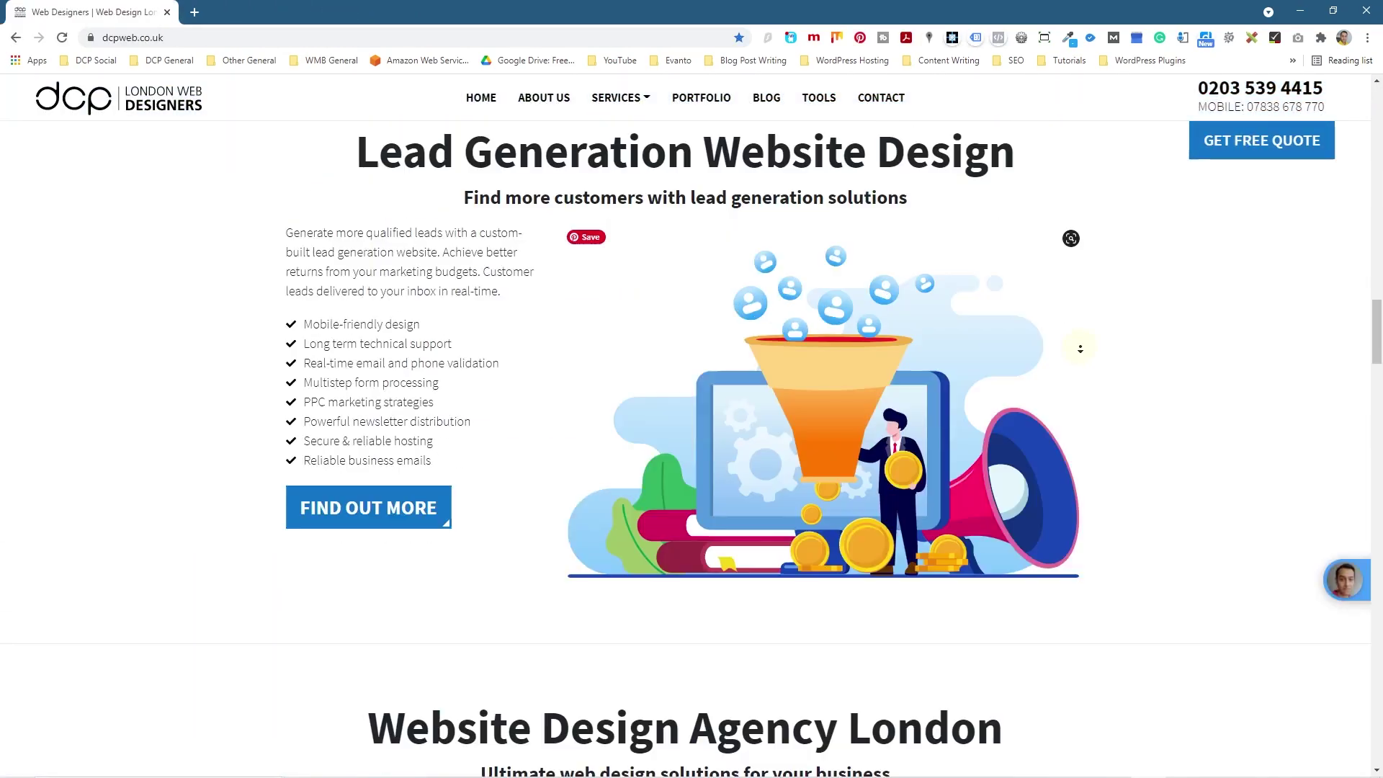
scroll(1113, 366, "down", 9)
scroll(1167, 305, "up", 7)
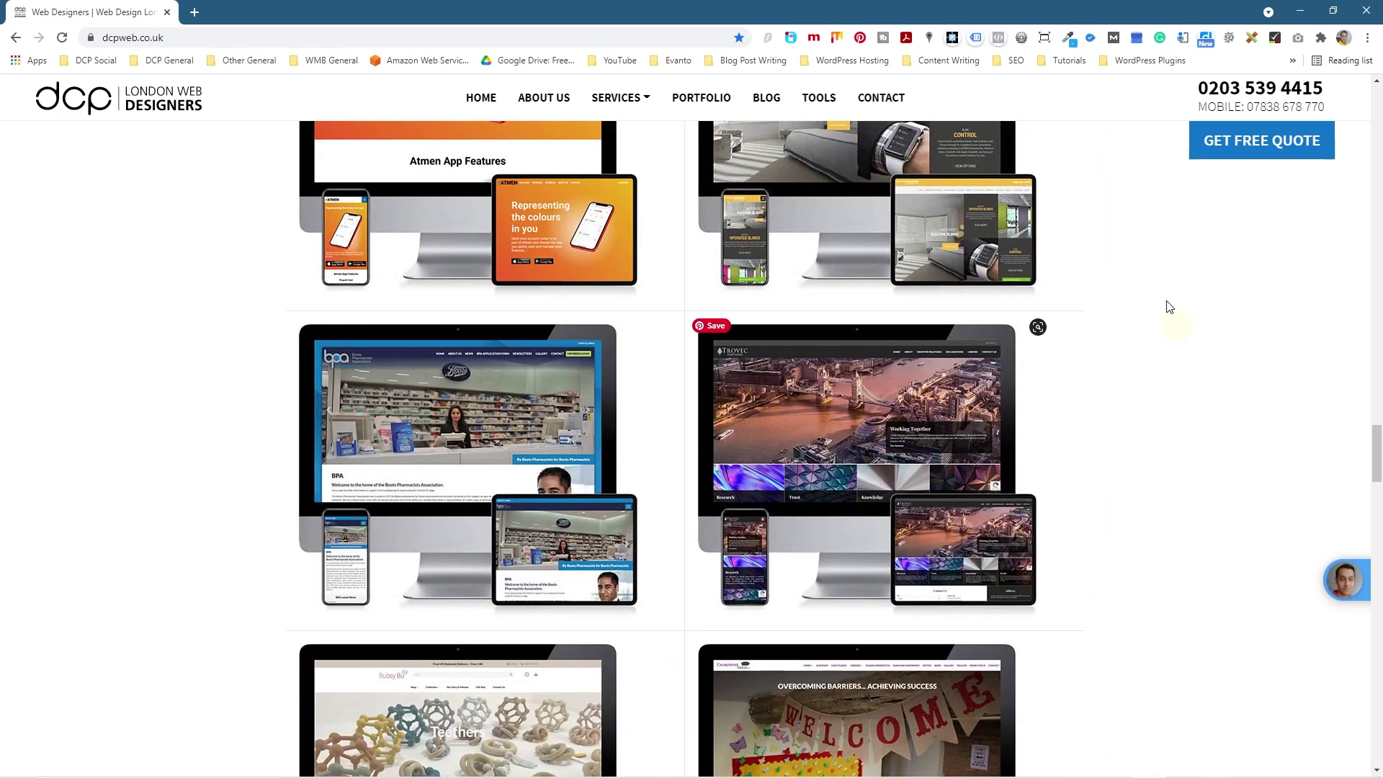
scroll(296, 504, "up", 4)
scroll(295, 504, "down", 1)
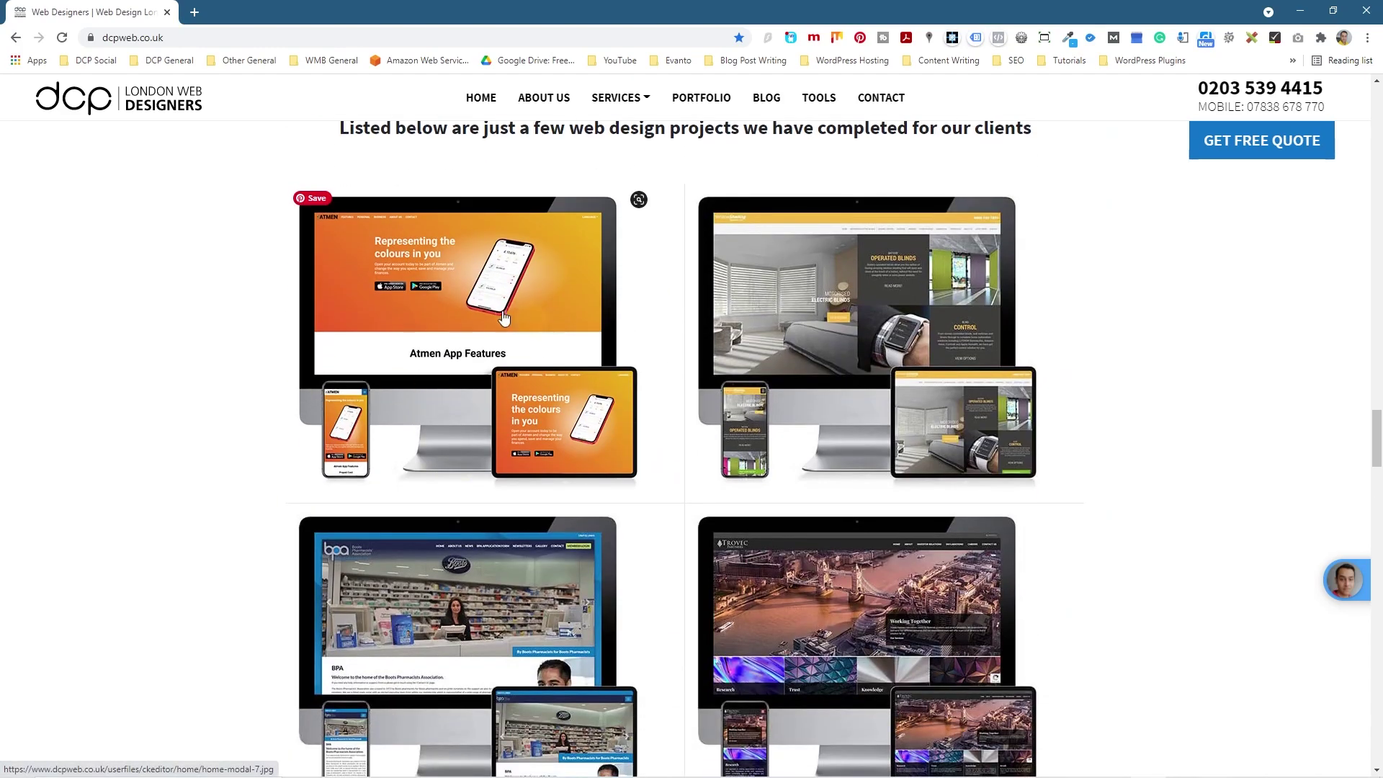
left_click(493, 311)
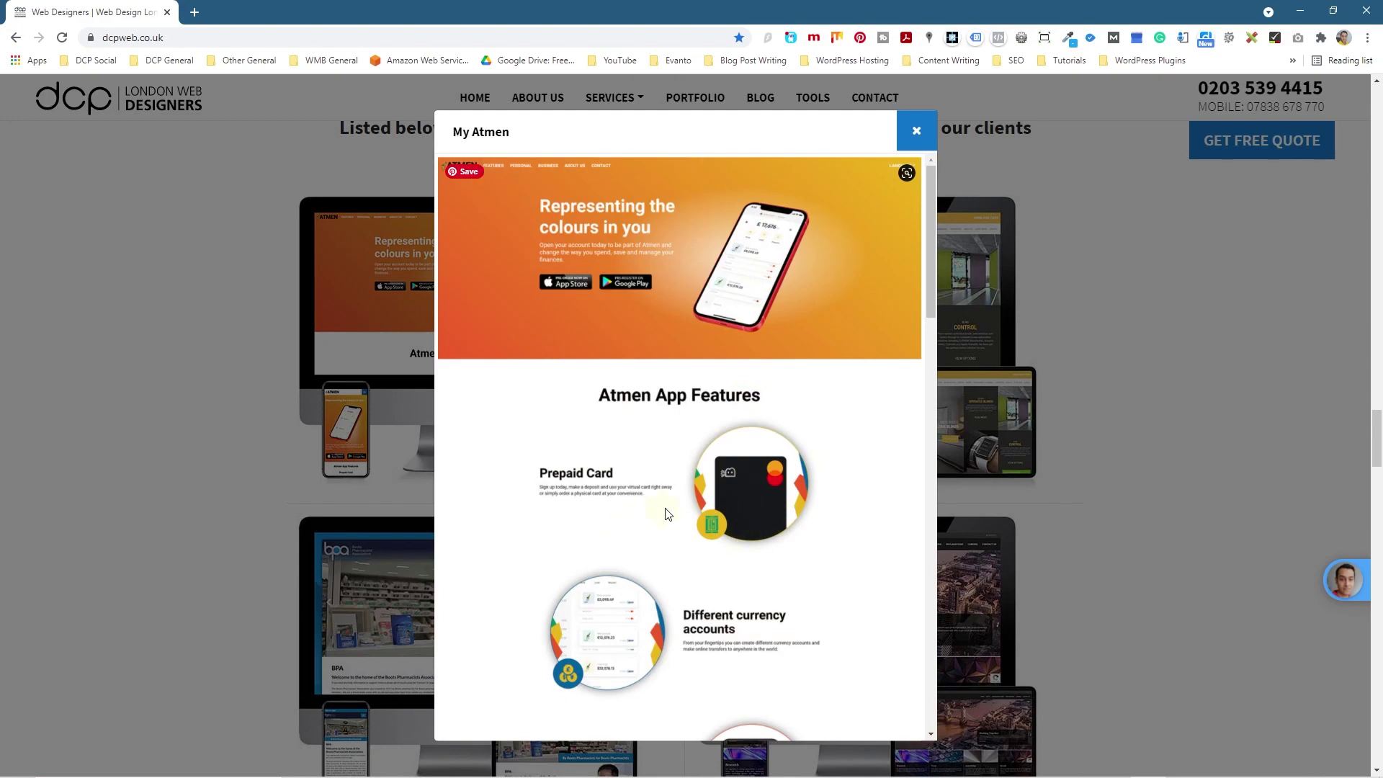
scroll(666, 512, "down", 15)
scroll(667, 513, "up", 6)
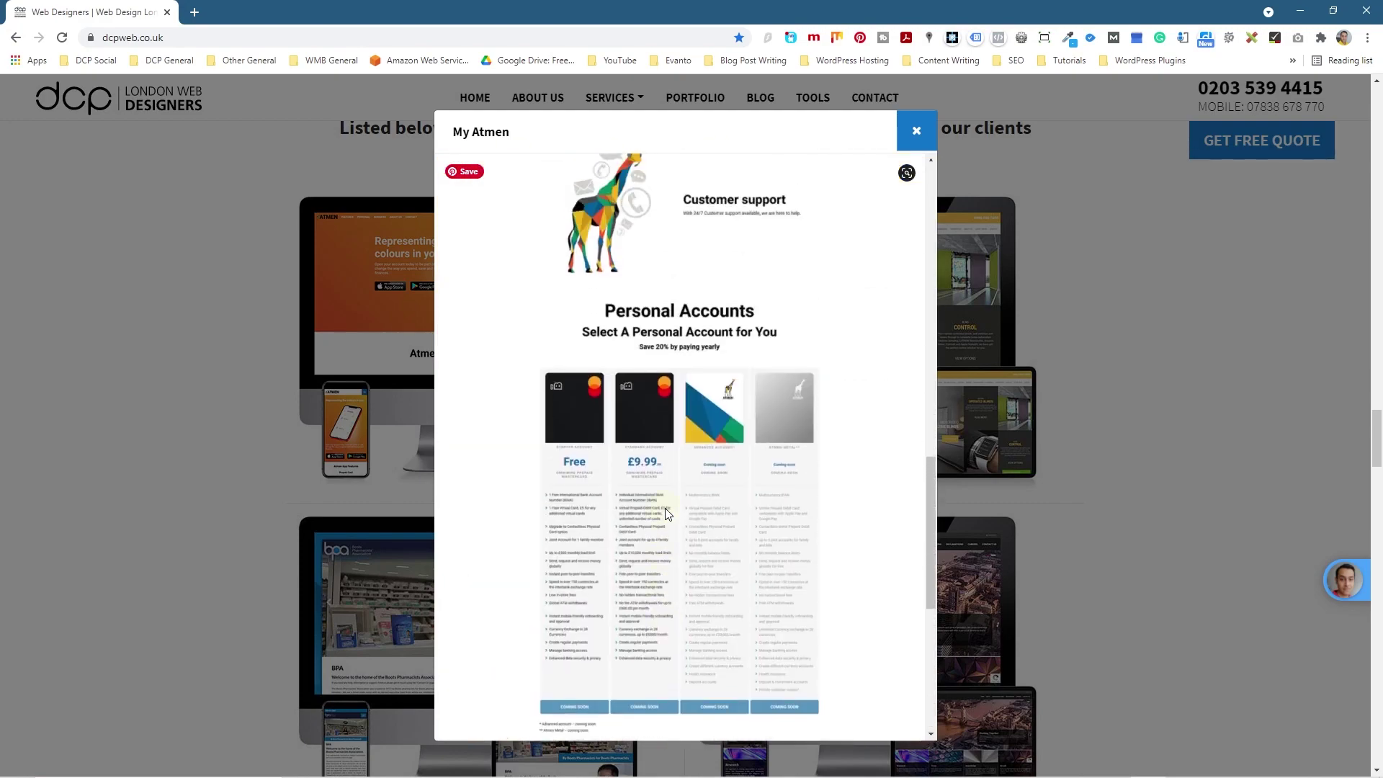
scroll(666, 512, "up", 5)
left_click(1021, 515)
Step: Preview the BPA and Trovec showcase projects, closing each lightbox
left_click(464, 604)
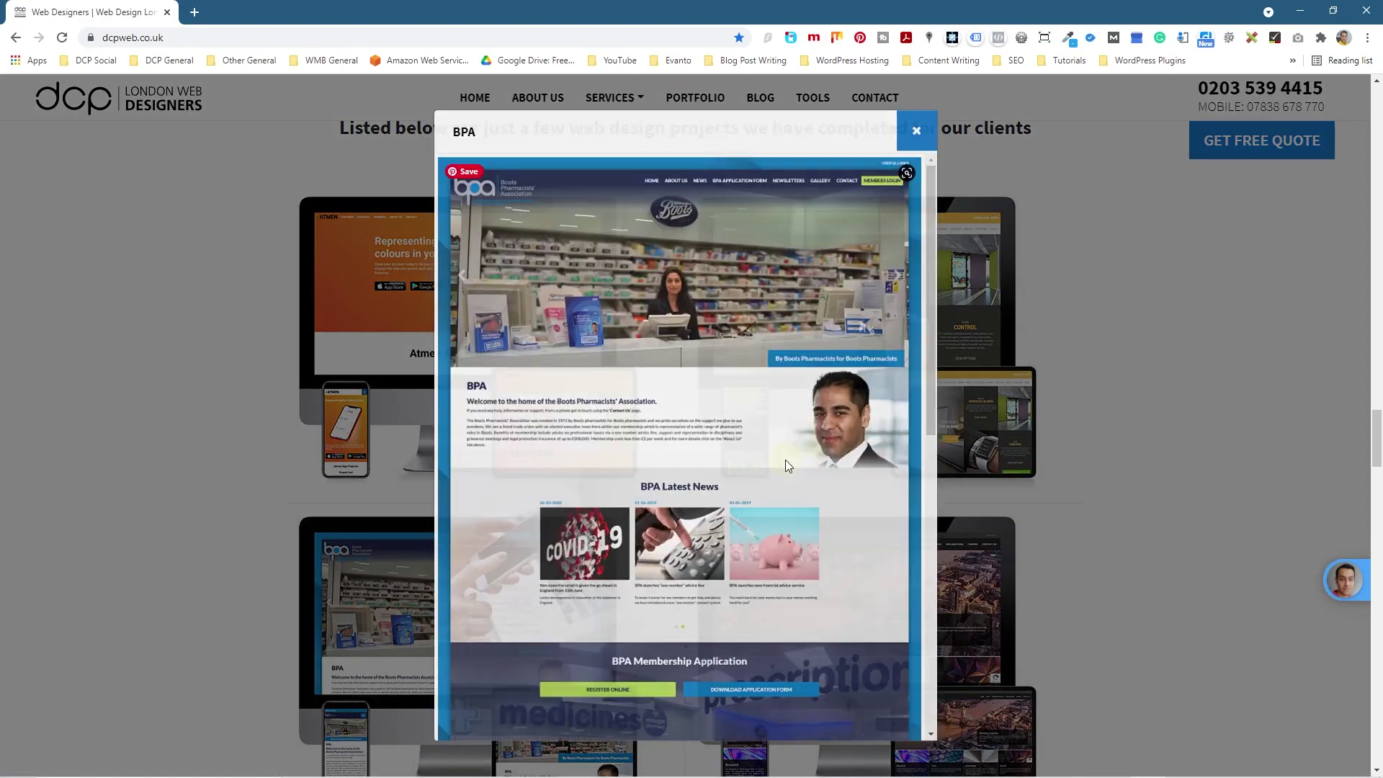
scroll(786, 463, "down", 5)
scroll(814, 459, "up", 4)
left_click(1109, 484)
scroll(909, 533, "down", 4)
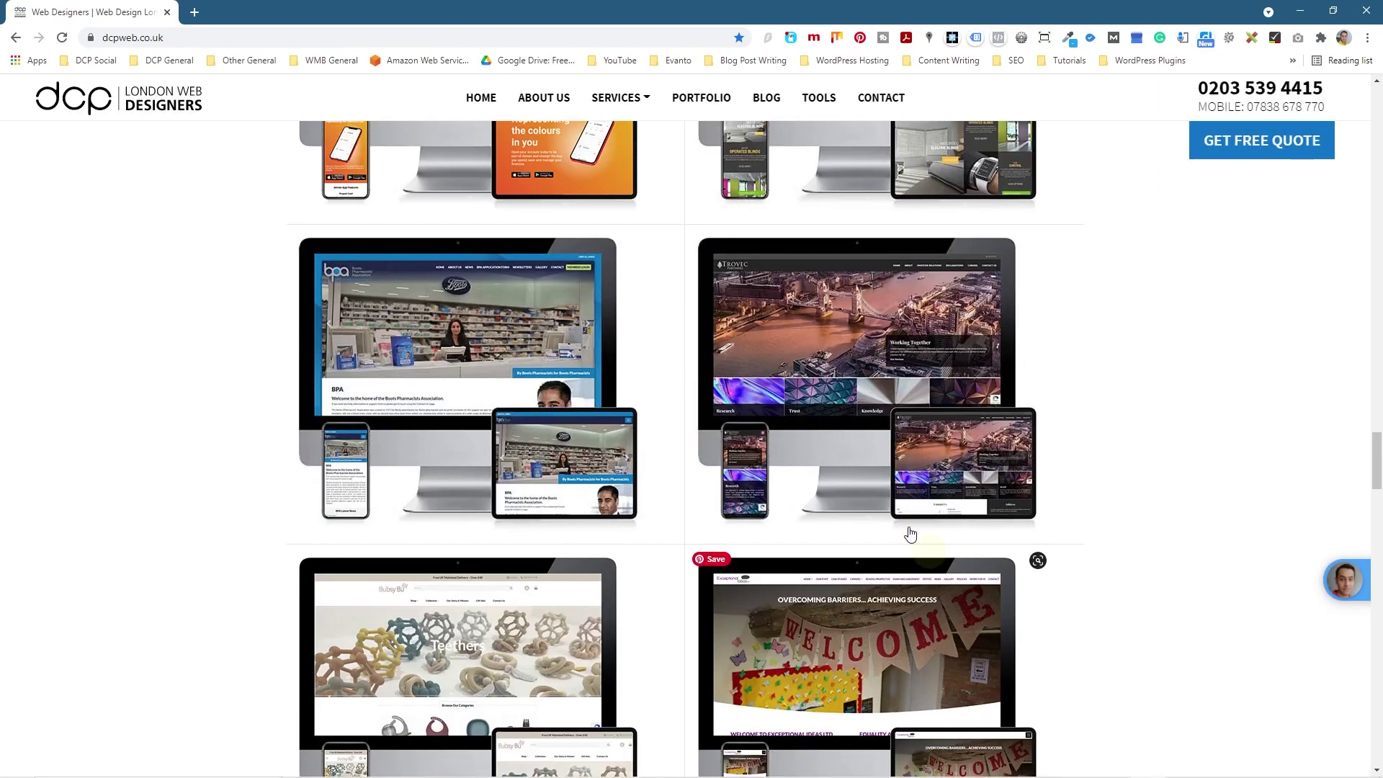
left_click(861, 391)
scroll(681, 391, "down", 3)
scroll(680, 391, "up", 3)
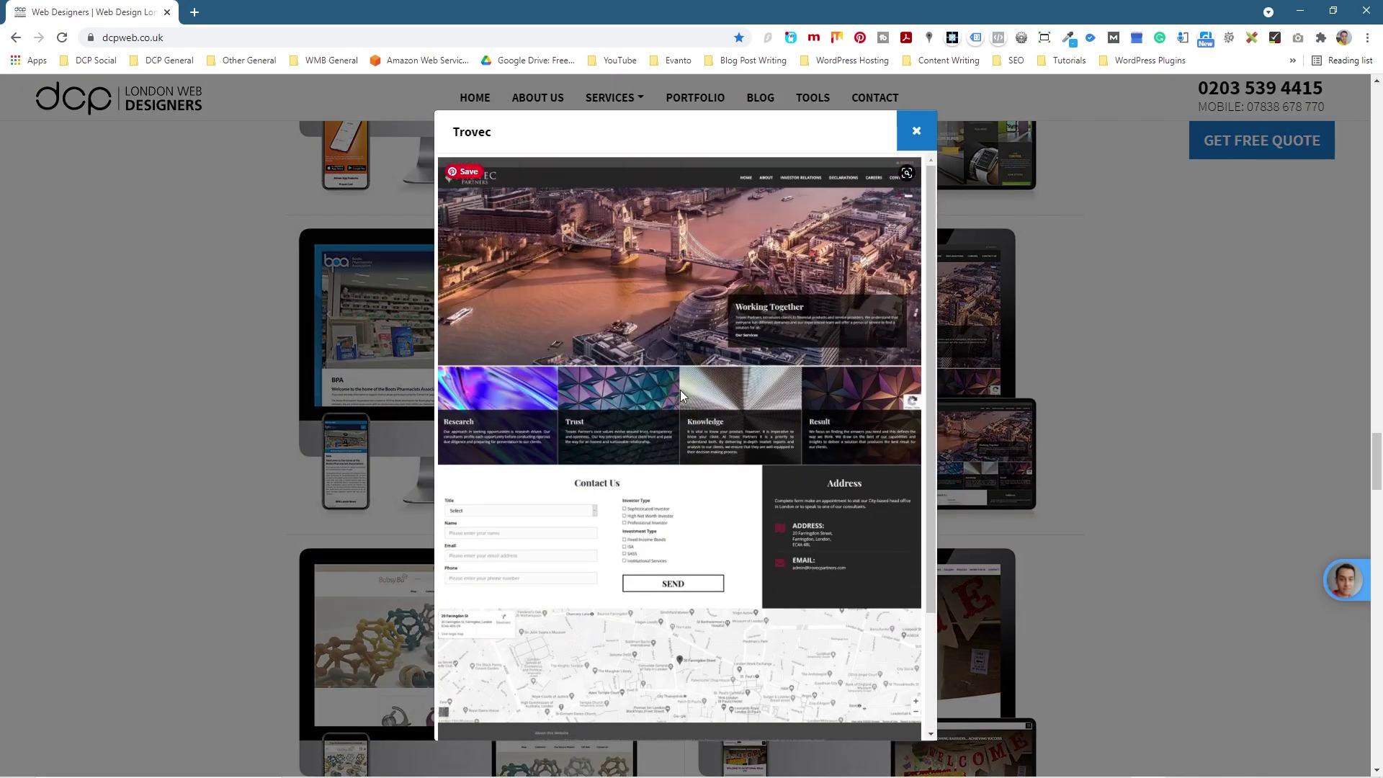
scroll(680, 393, "down", 3)
scroll(680, 392, "up", 3)
left_click(1027, 531)
Step: Preview and close the Bubsy Bu project showcase
scroll(820, 425, "down", 4)
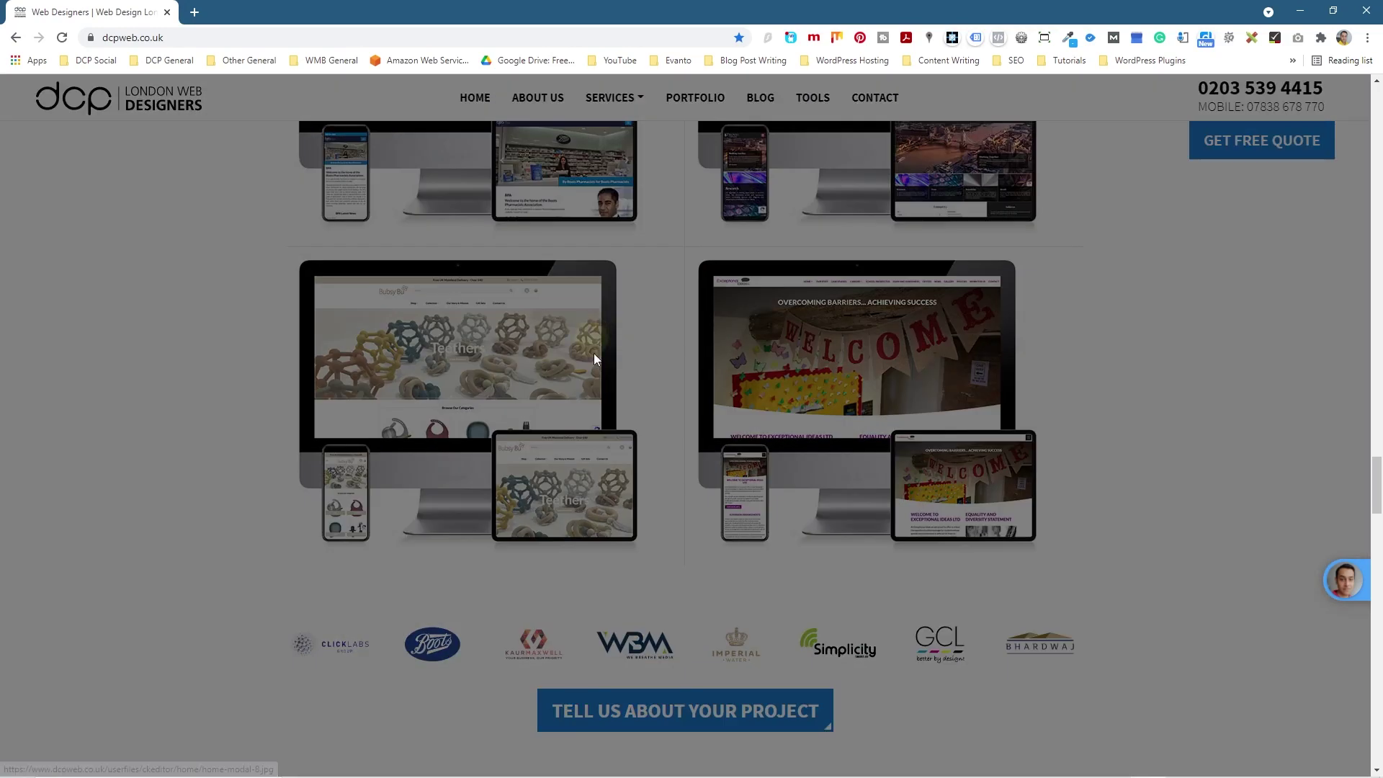
left_click_drag(933, 277, 911, 227)
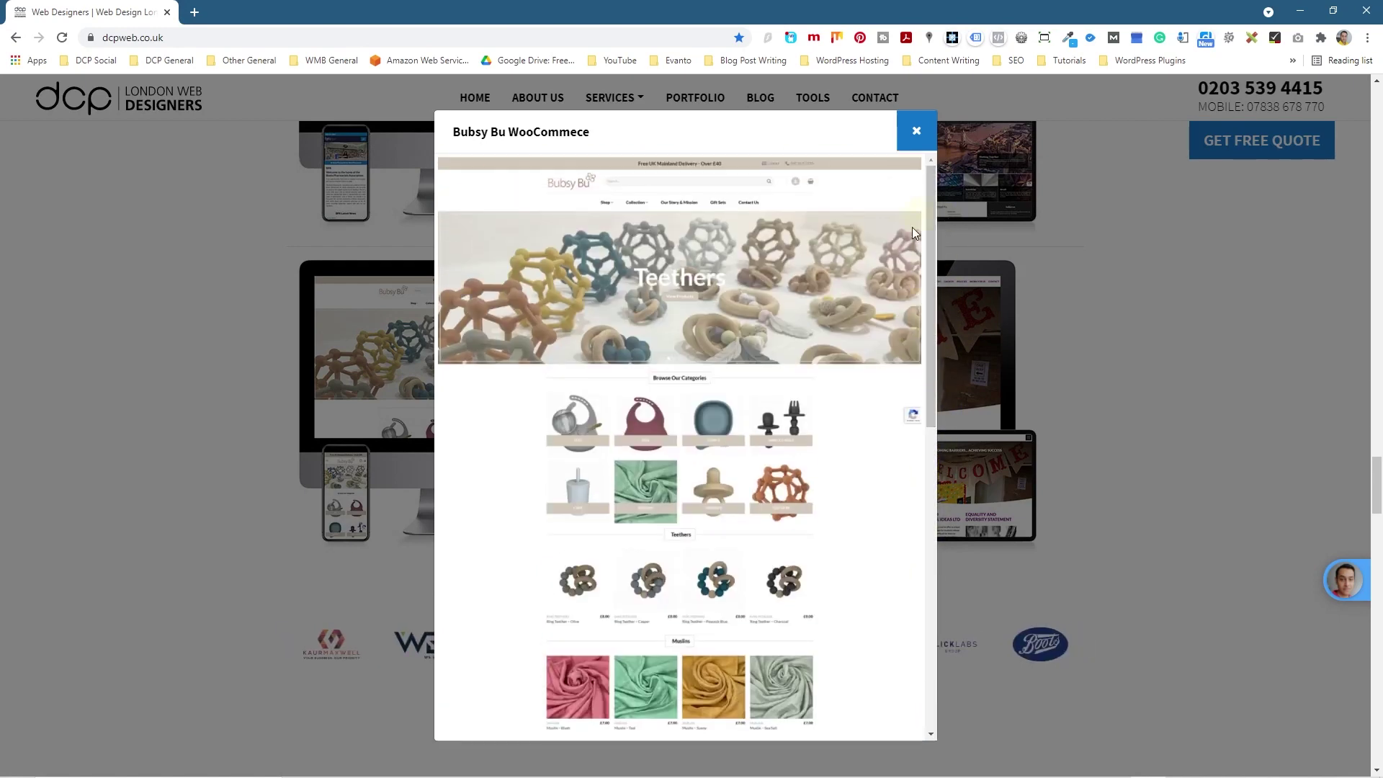
left_click(1181, 432)
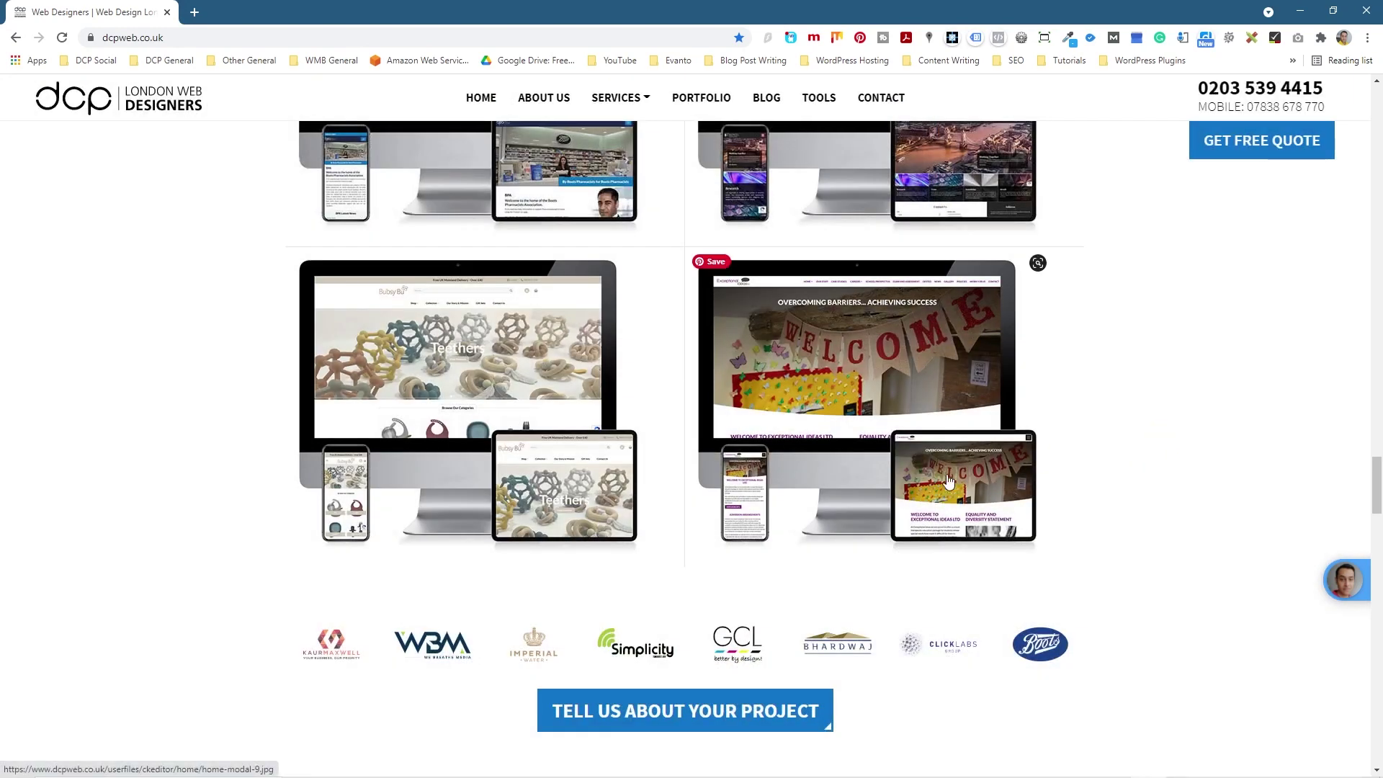
mouse_move(661, 94)
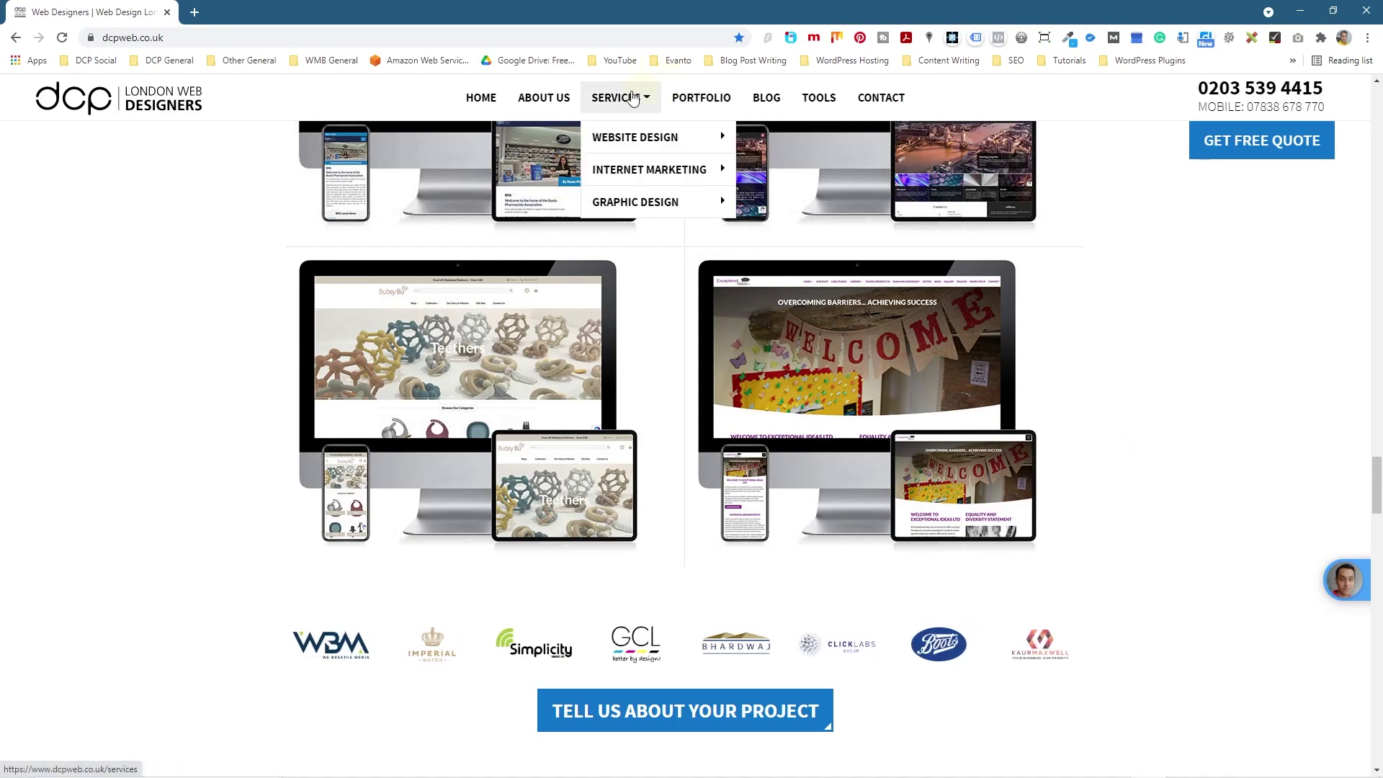
mouse_move(634, 137)
left_click(807, 177)
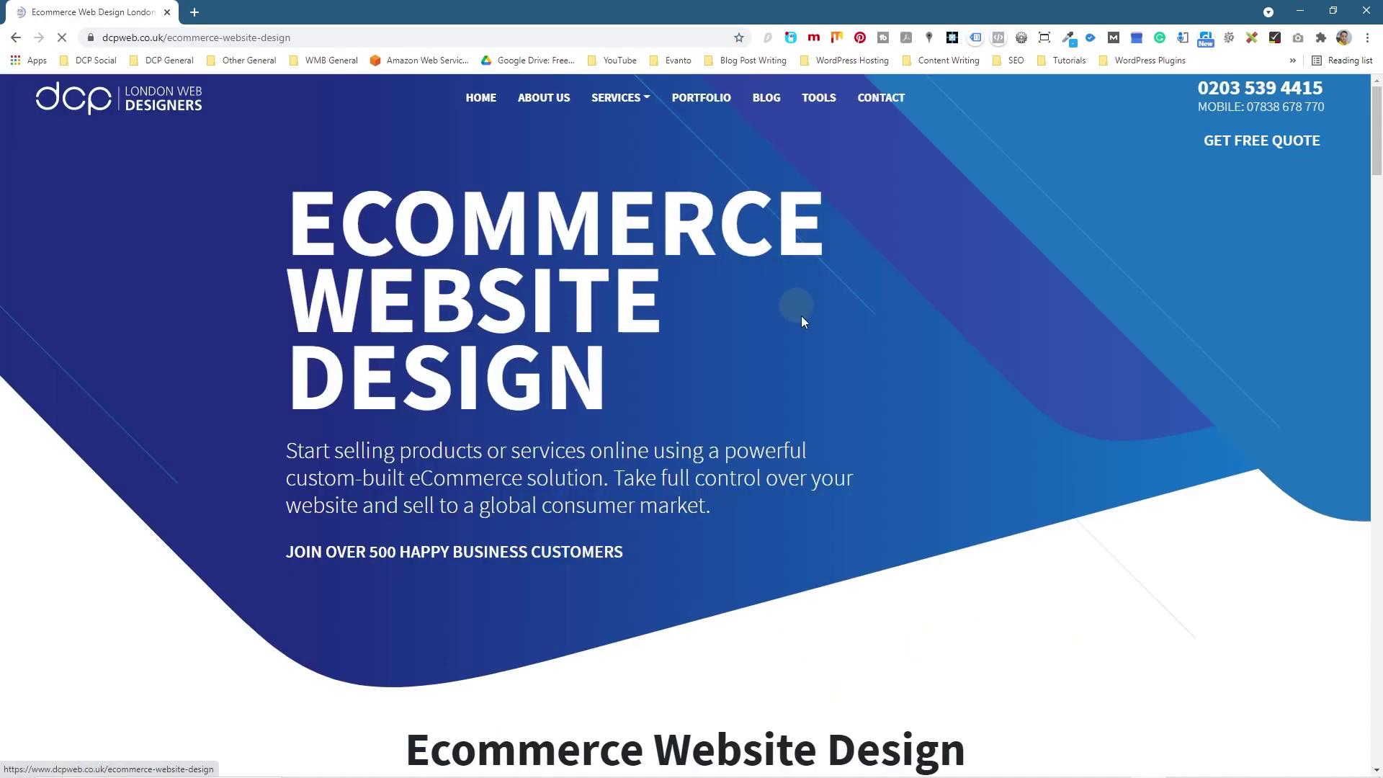
scroll(826, 454, "down", 15)
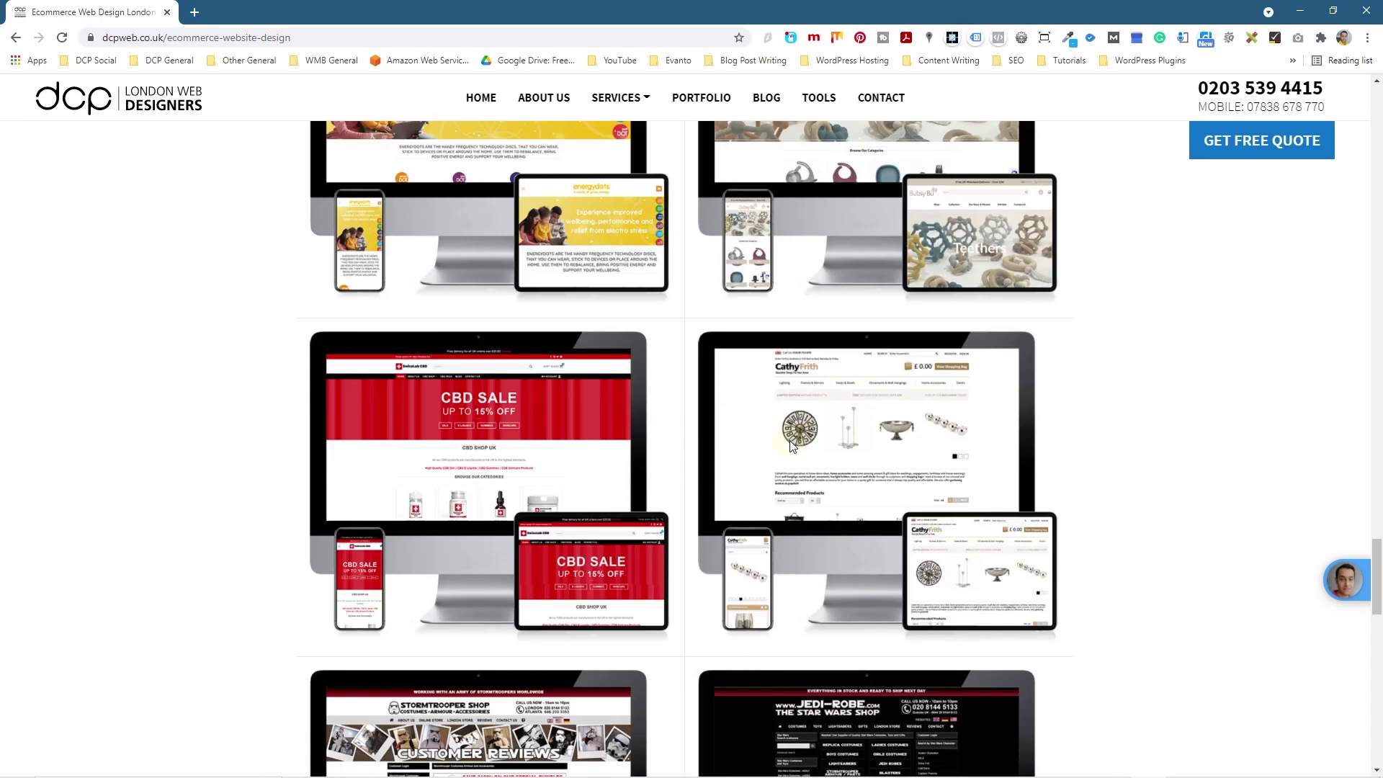
scroll(792, 445, "up", 4)
left_click(519, 392)
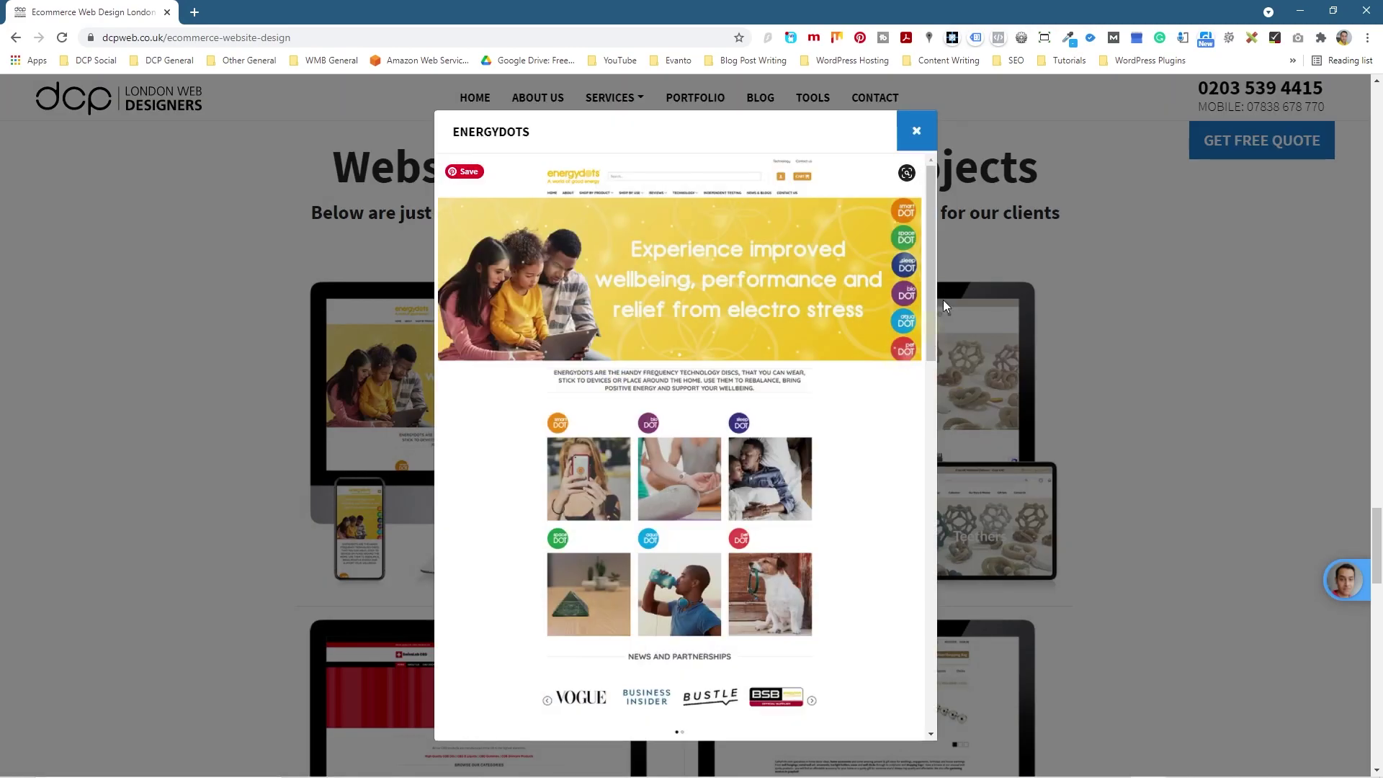
left_click_drag(932, 235, 930, 189)
left_click(916, 130)
scroll(1079, 526, "down", 4)
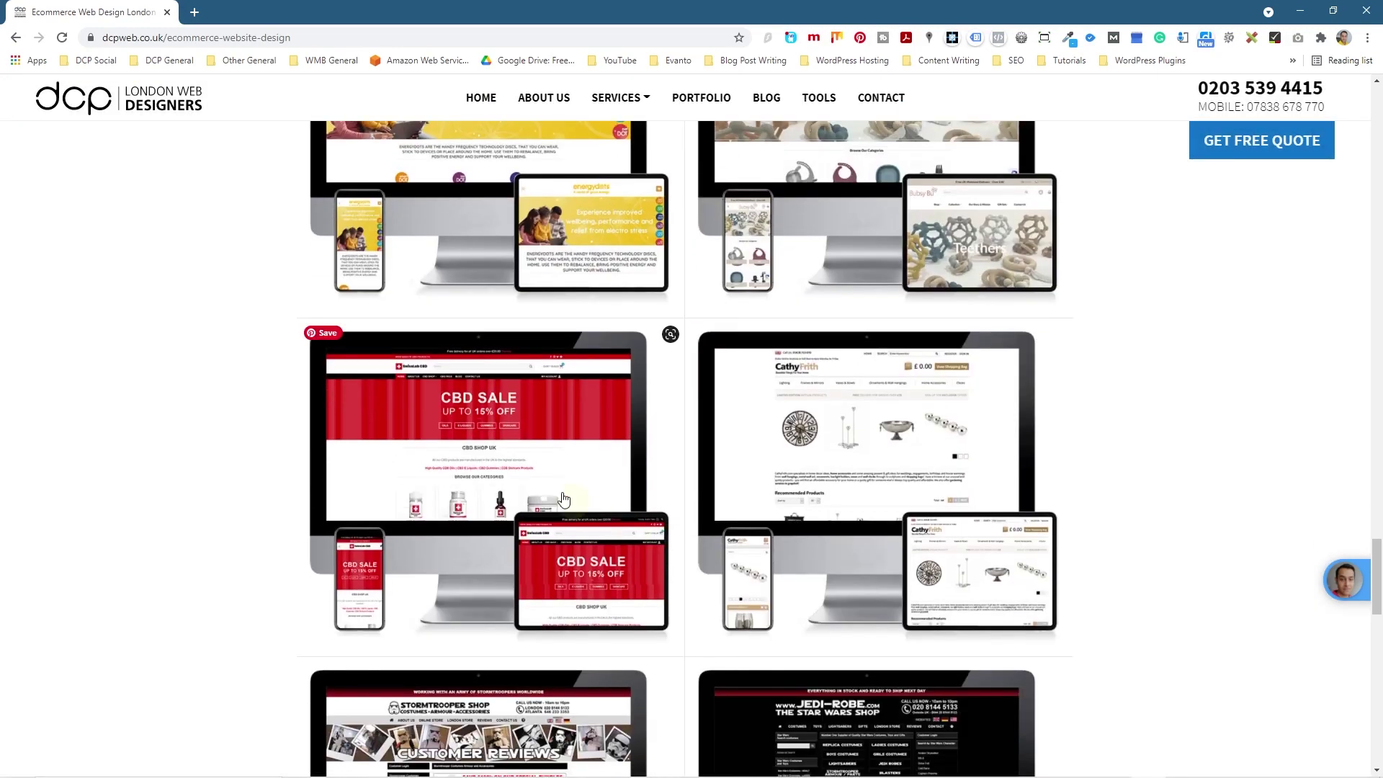
left_click(815, 372)
left_click_drag(931, 270, 931, 180)
left_click(916, 130)
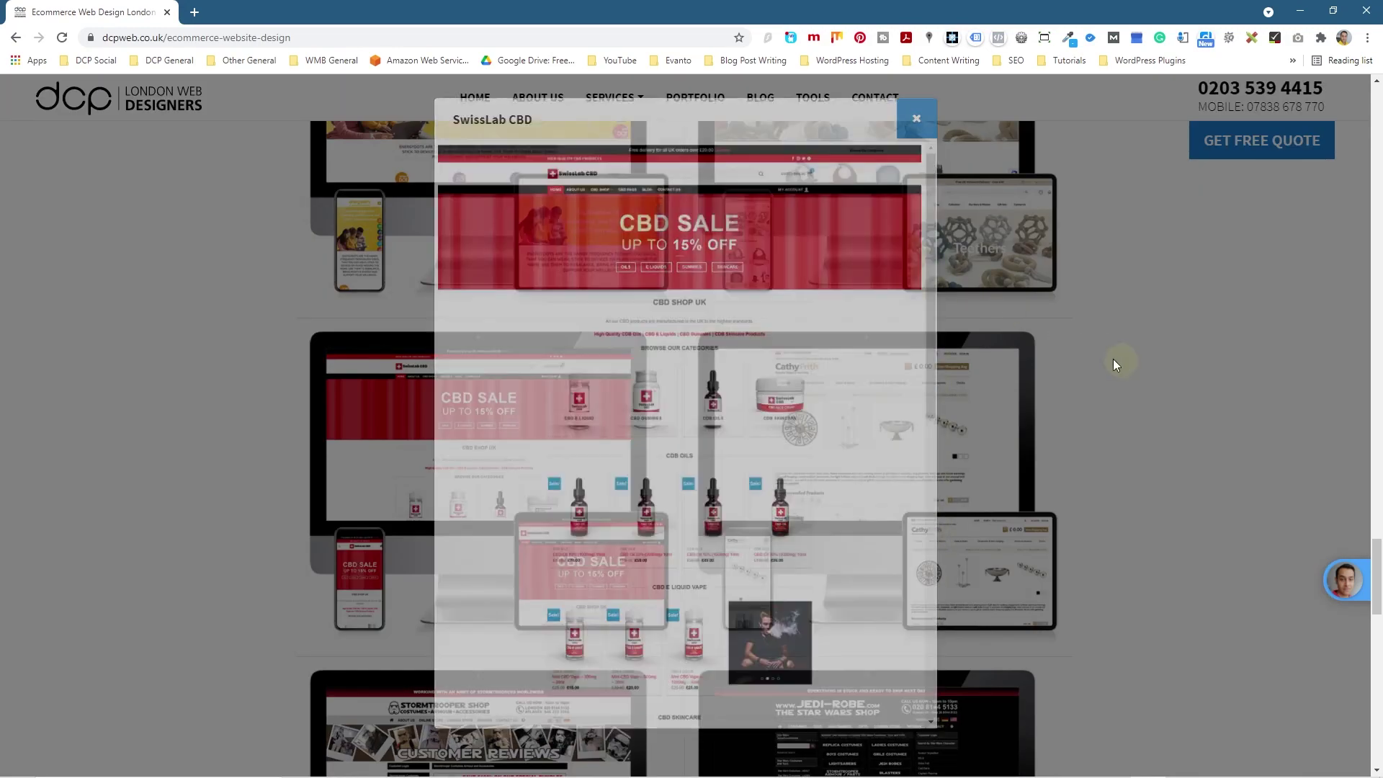
scroll(173, 469, "up", 15)
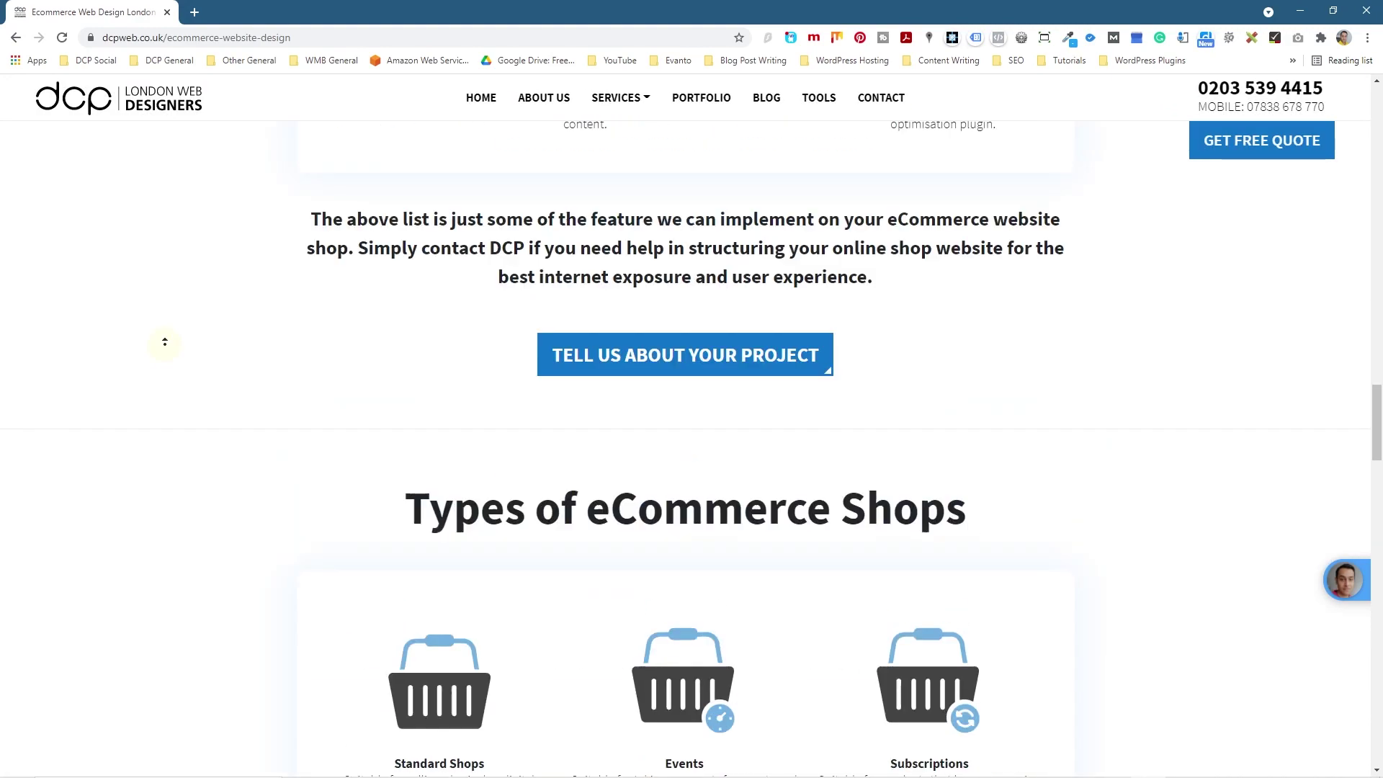
scroll(165, 344, "up", 10)
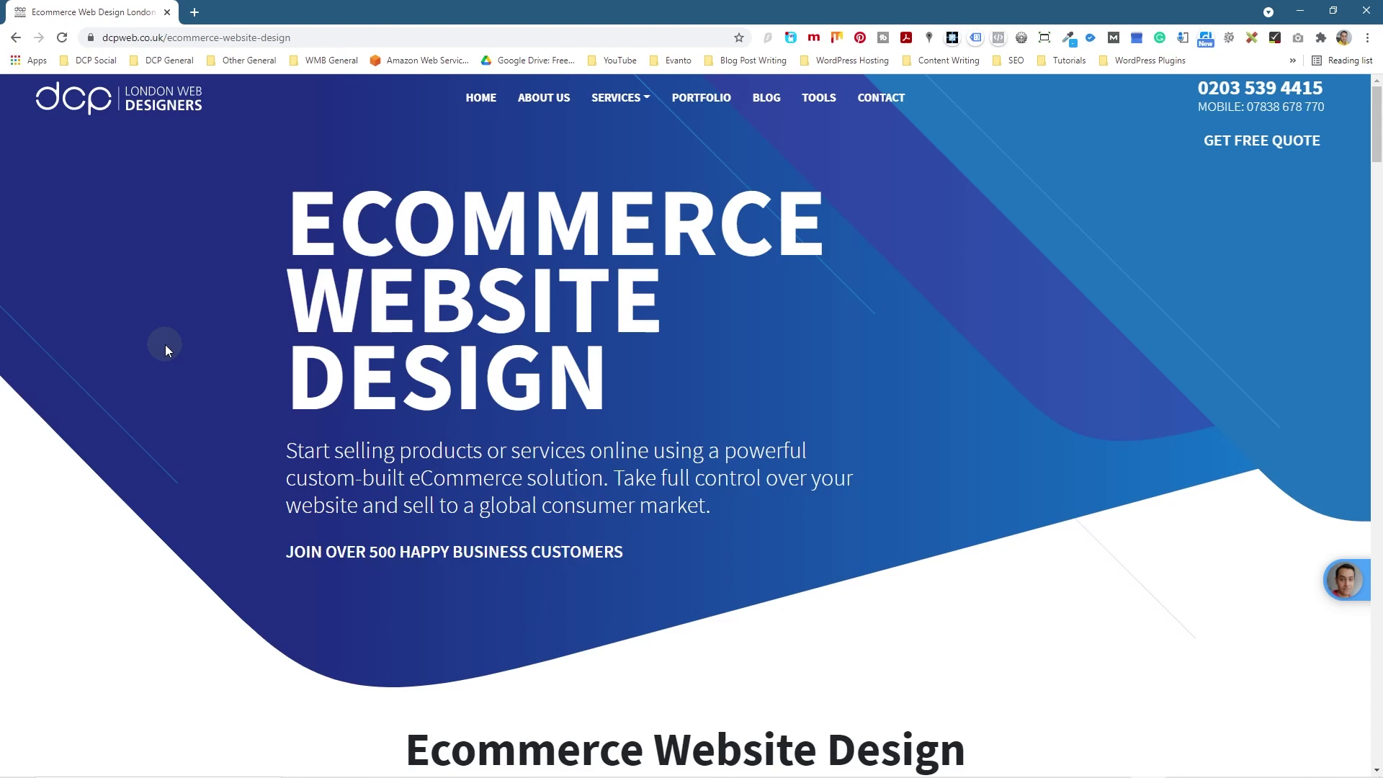
Step: Open the Portfolio page, then the My Atmen - Bank project, scrolling to its gallery
left_click(703, 104)
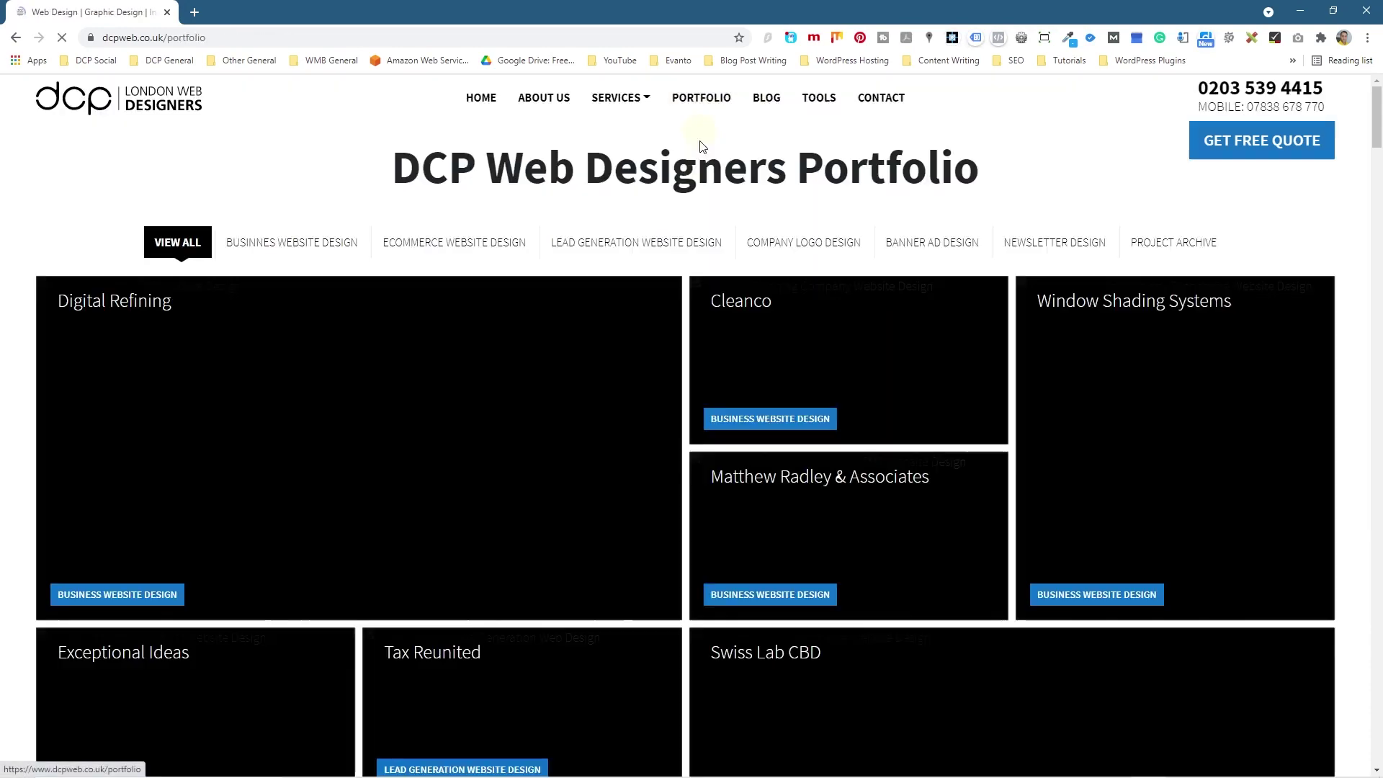
scroll(441, 432, "down", 1)
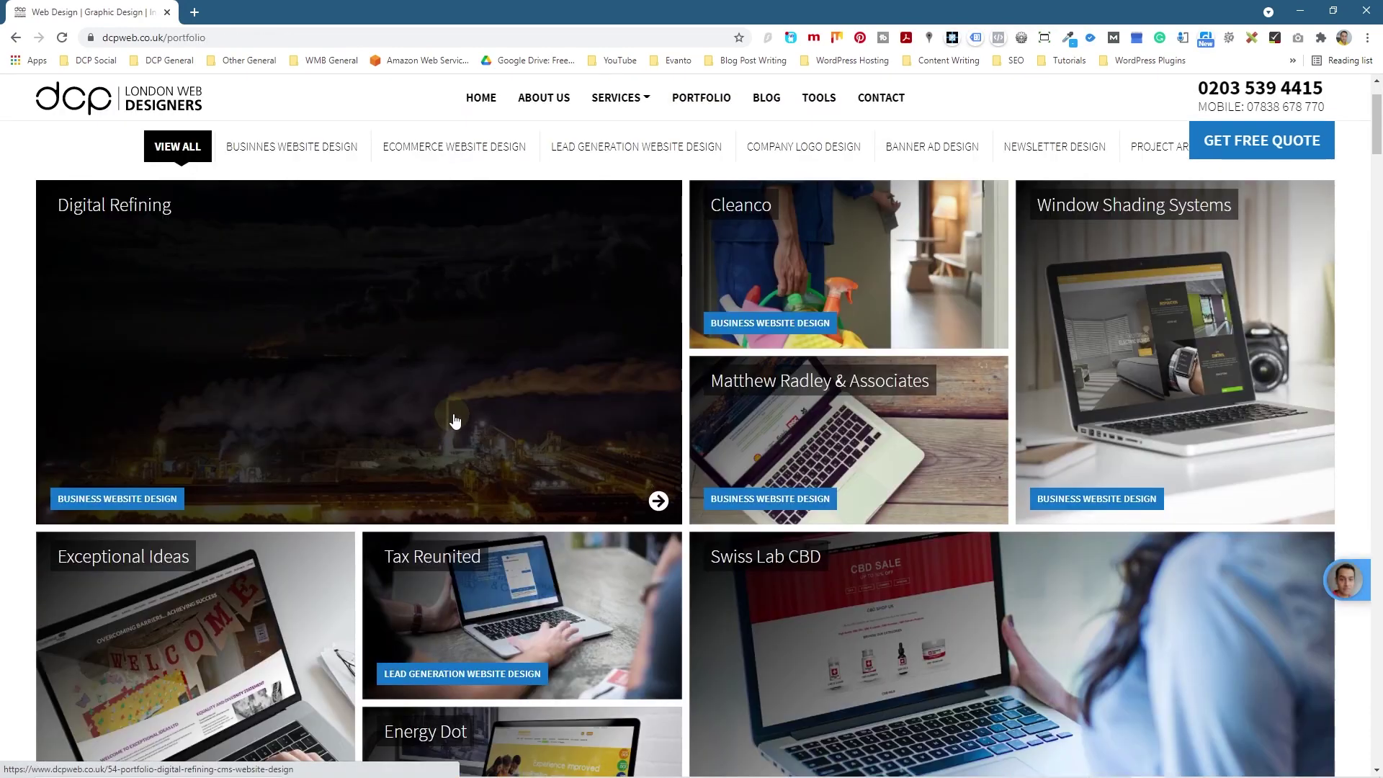
scroll(359, 472, "down", 6)
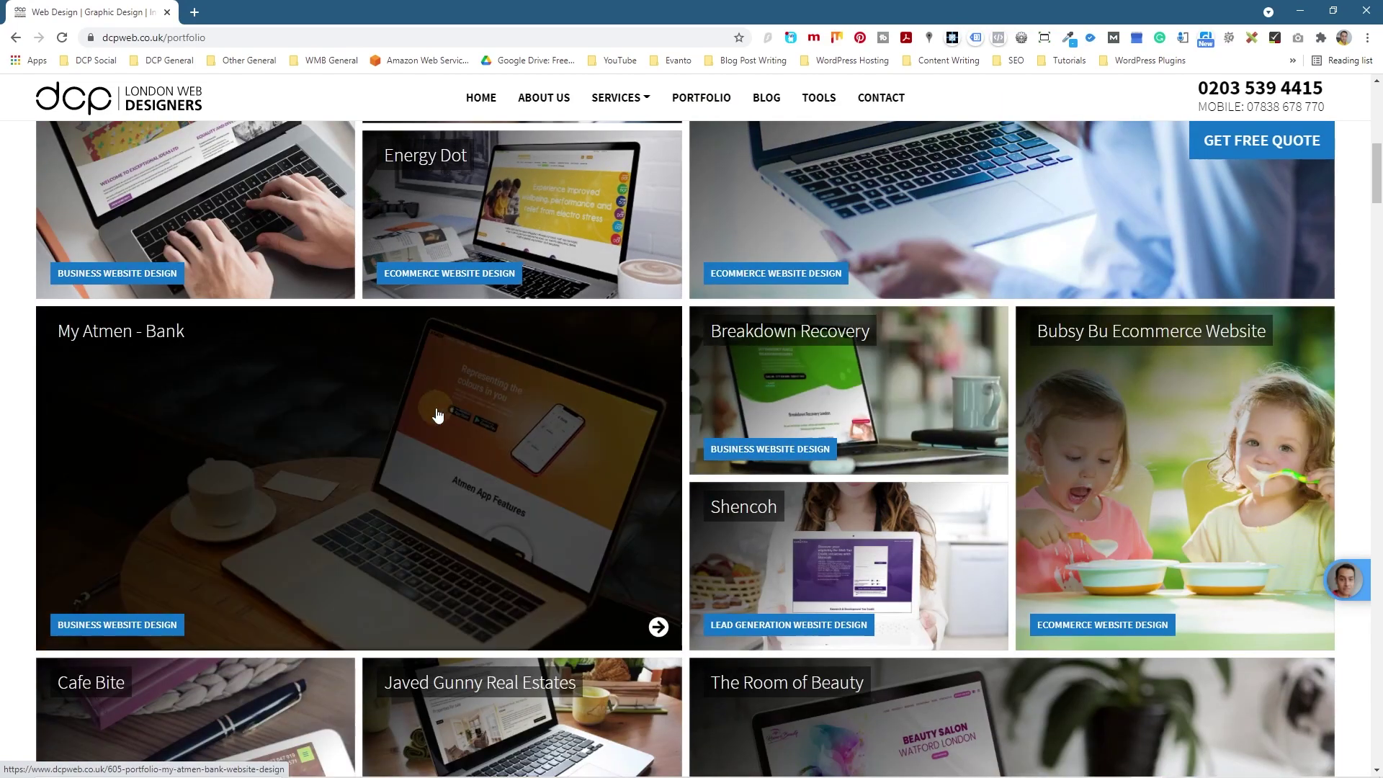
left_click(437, 414)
scroll(479, 508, "down", 12)
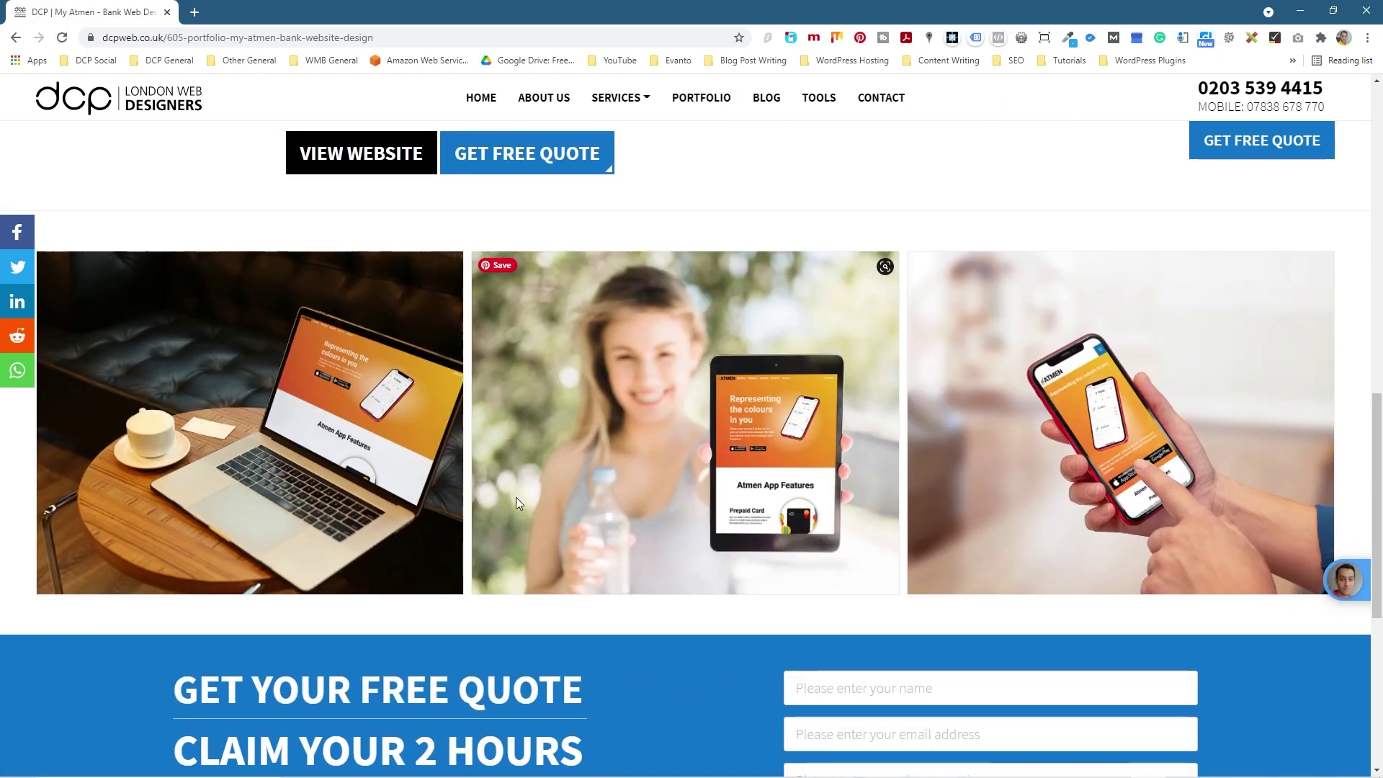